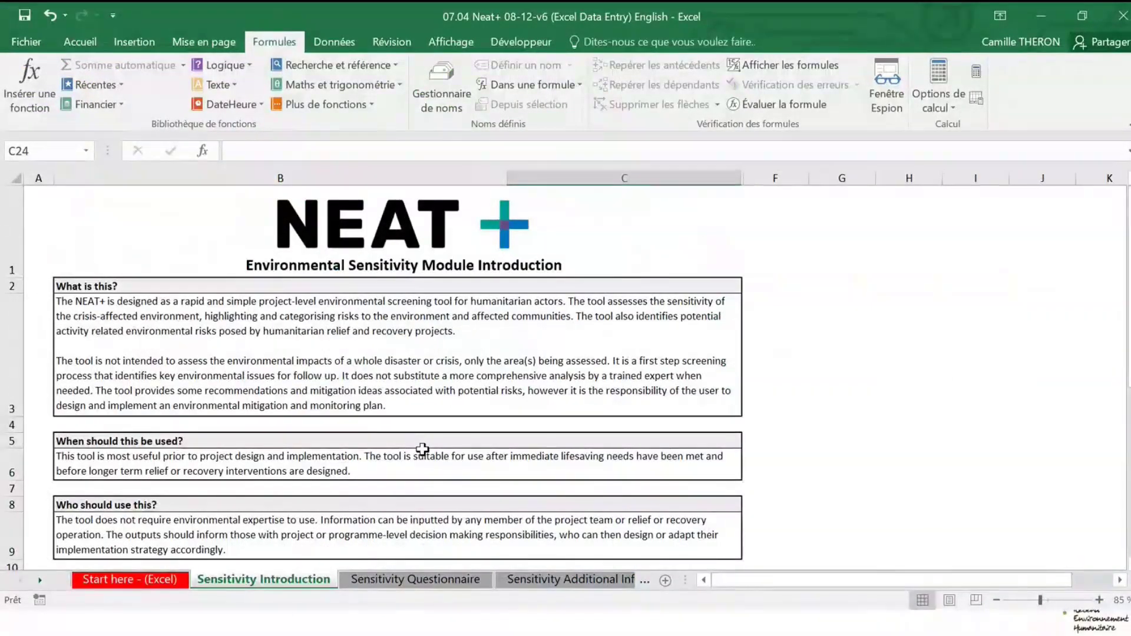
Review the key project information on the Sensitivity Introduction sheet and show the hint for the Shelter/NFI module question.
scroll(422, 449, "down", 5)
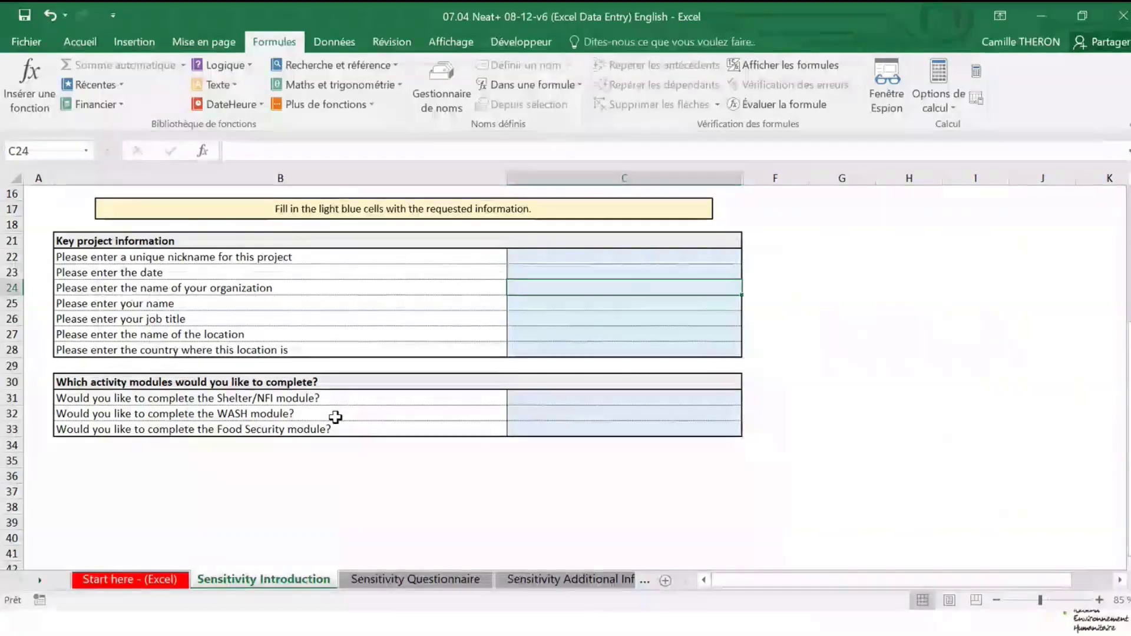
left_click(589, 400)
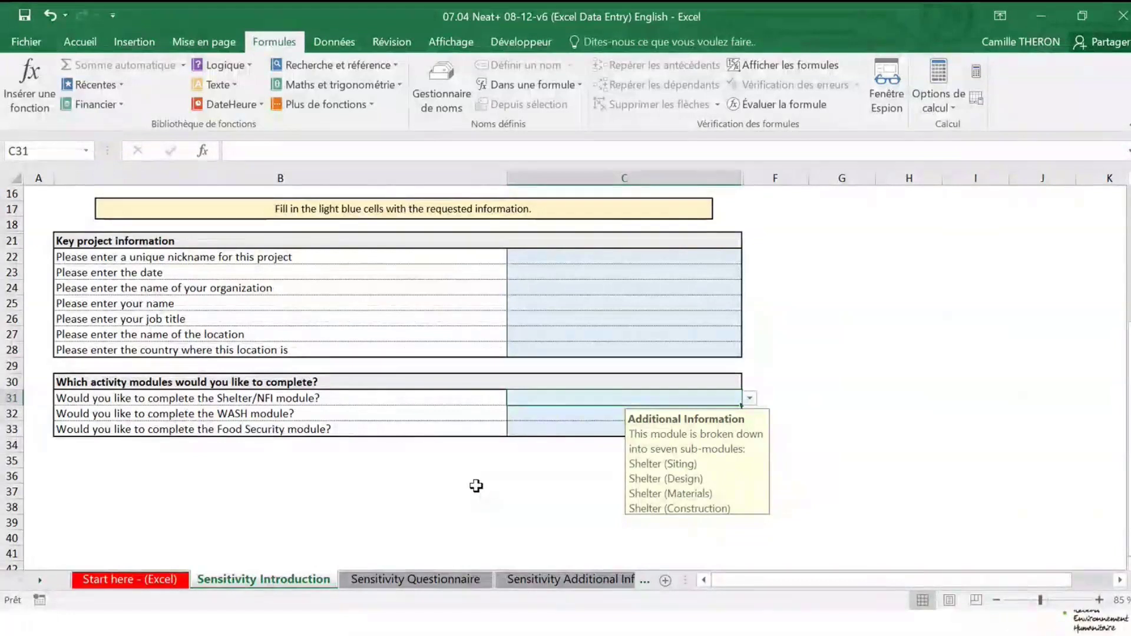
In the Sensitivity Questionnaire, set the settlement type to Standalone host community and save the workbook.
left_click(451, 580)
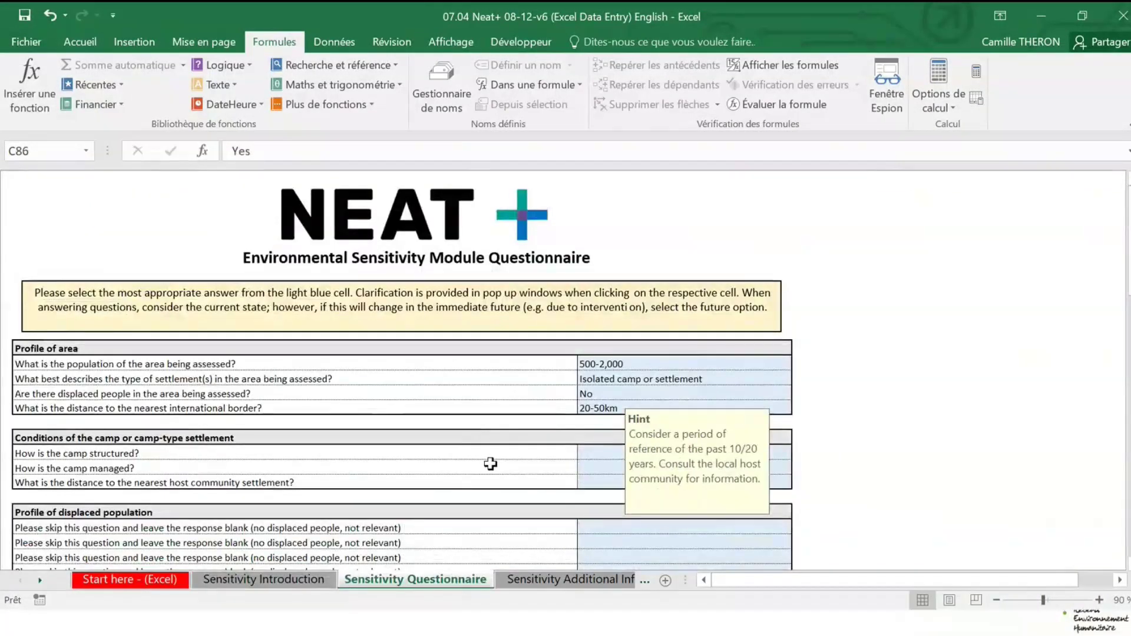
scroll(492, 463, "down", 3)
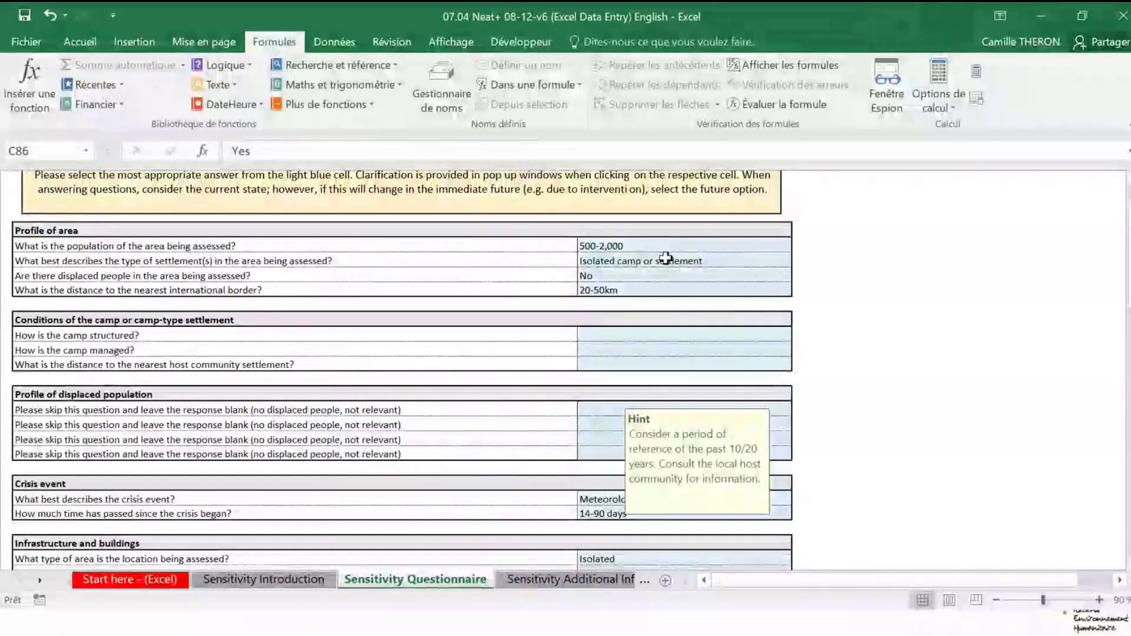
left_click(666, 259)
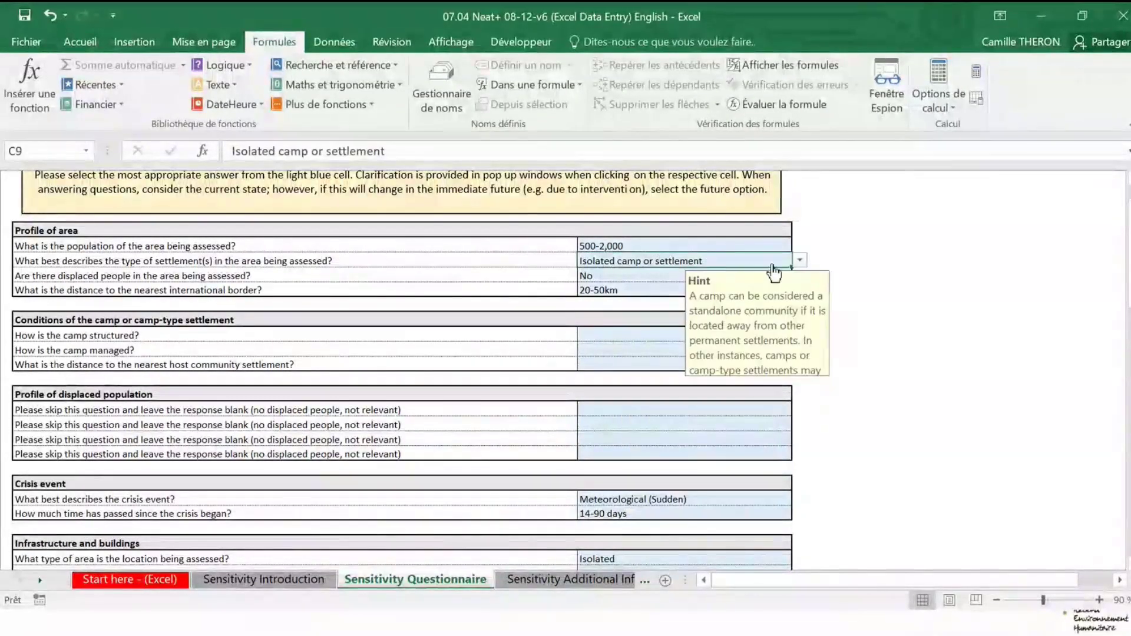
left_click(798, 265)
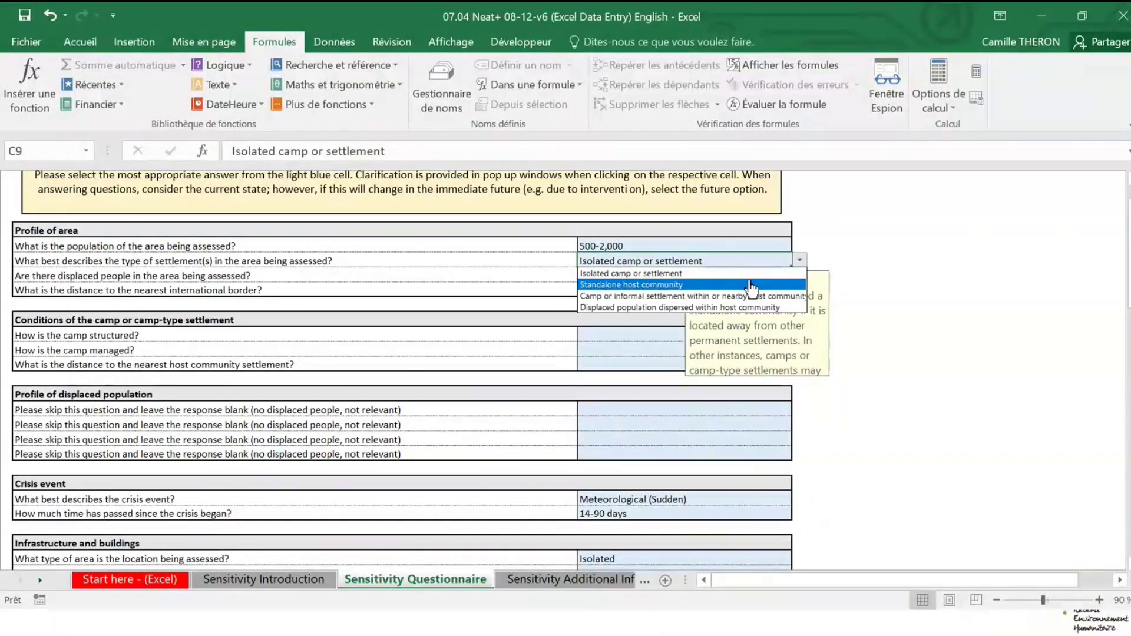
left_click(647, 286)
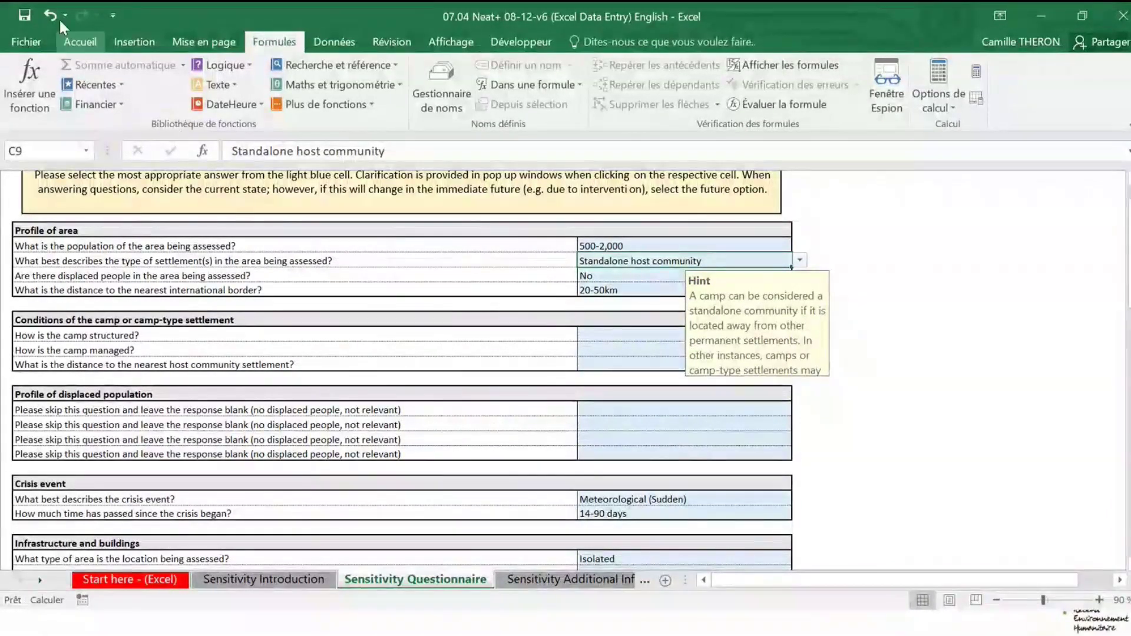
left_click(22, 17)
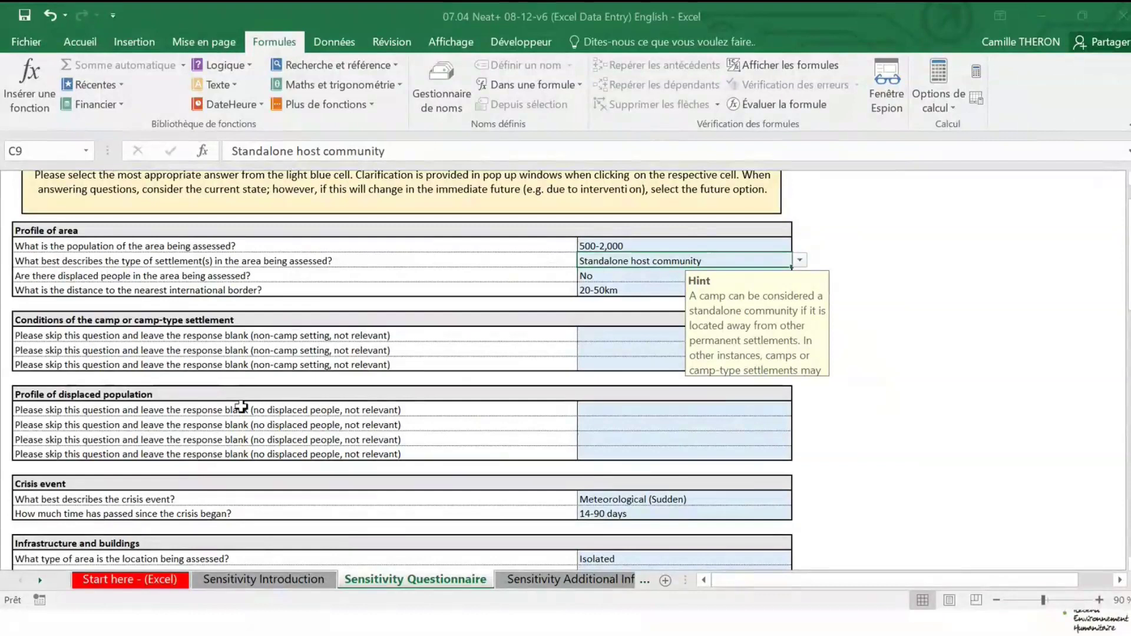
Review the questionnaire's displaced population, crisis event, infrastructure and buildings, and natural environment sections.
scroll(241, 407, "down", 1)
scroll(267, 441, "down", 1)
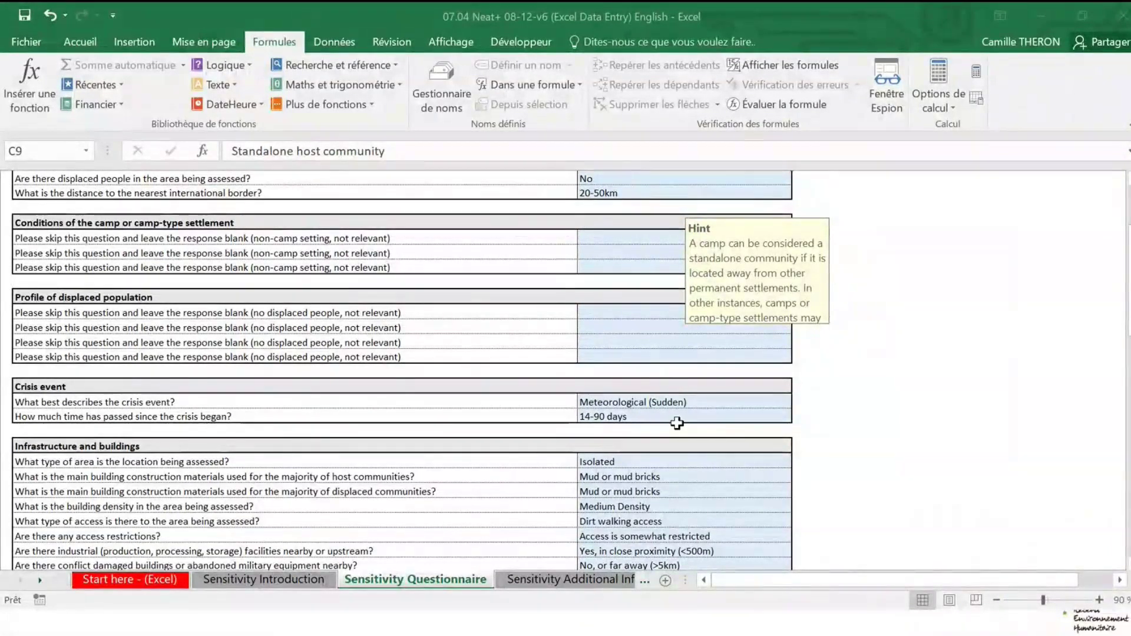
scroll(688, 420, "down", 1)
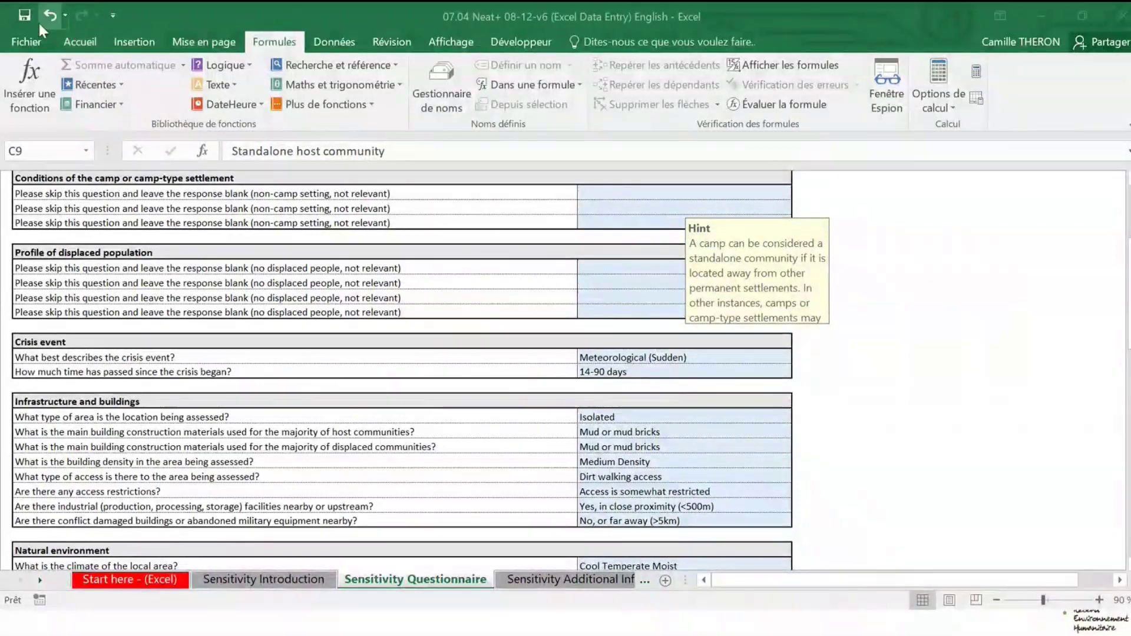
scroll(731, 369, "down", 1)
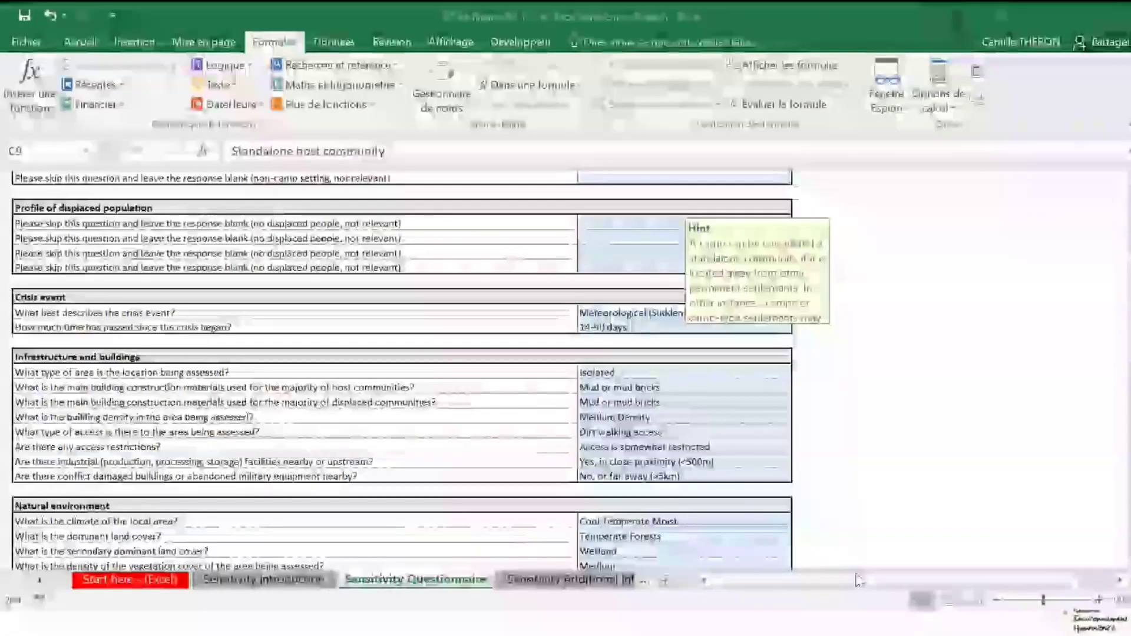
scroll(158, 436, "down", 1)
scroll(158, 436, "down", 2)
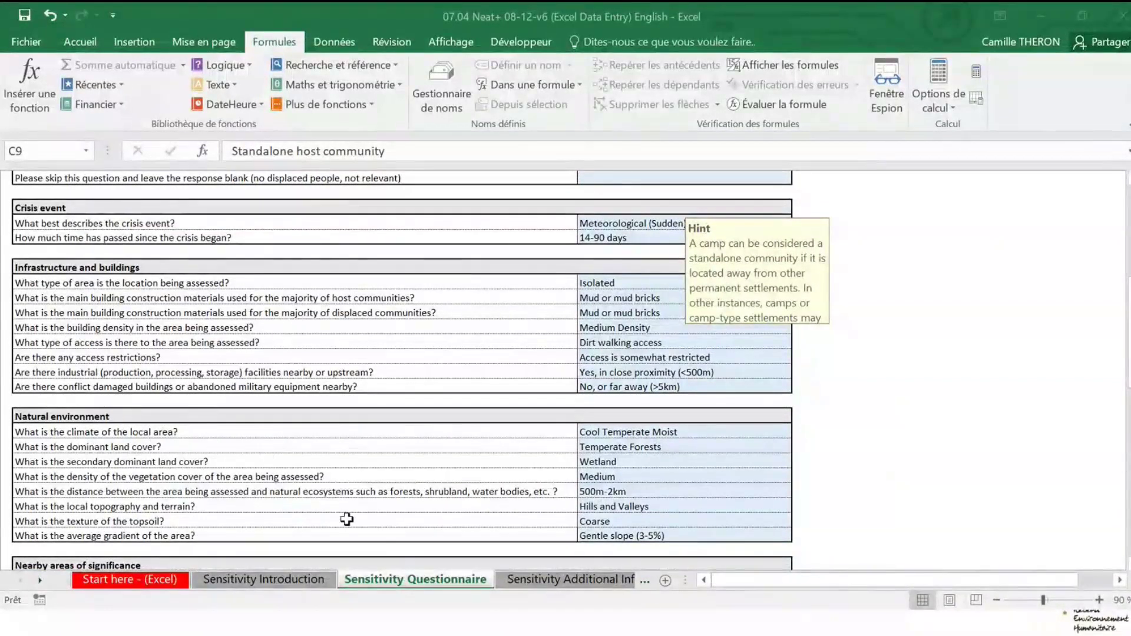
Examine the Sensitivity Additional Info guidance on world climate regions, land cover, vegetation density and soil texture.
left_click(595, 582)
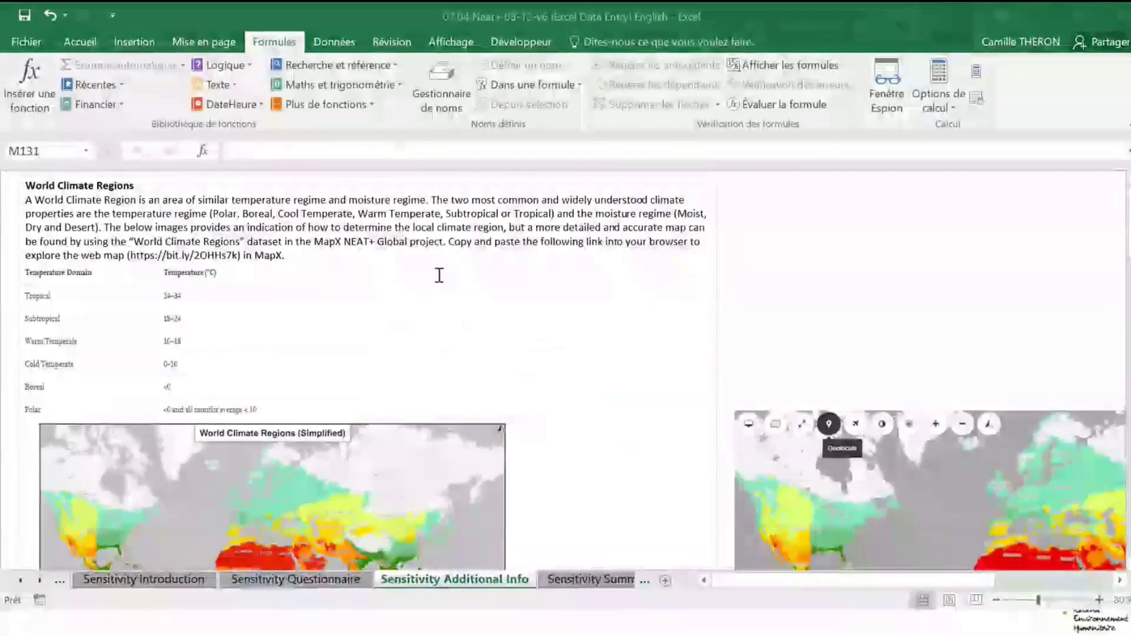
scroll(596, 412, "down", 3)
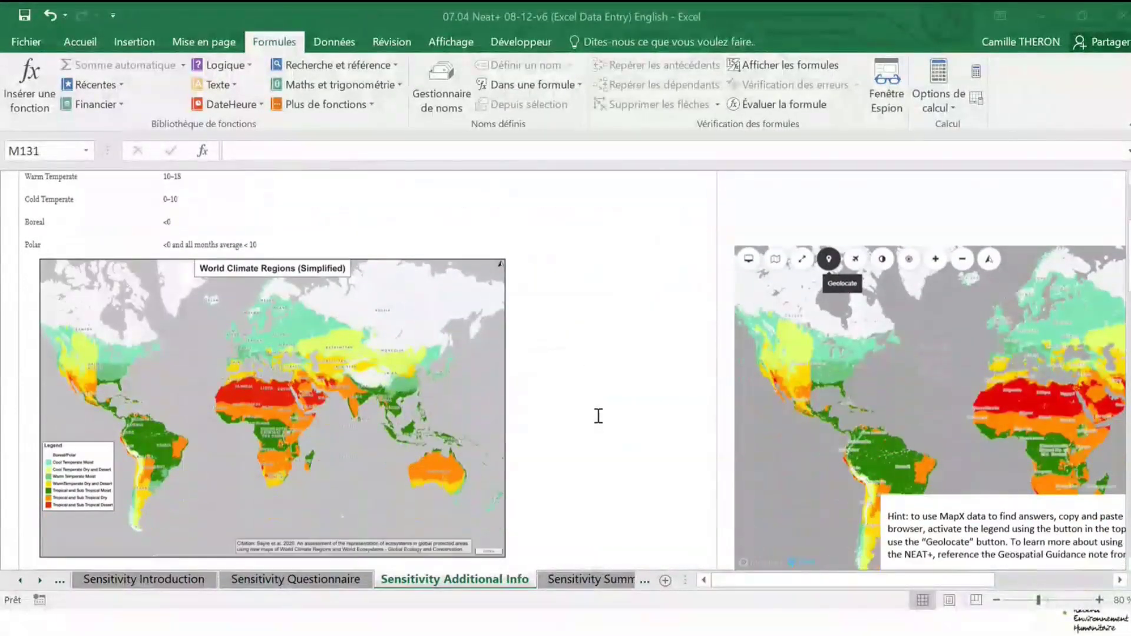
scroll(598, 416, "down", 8)
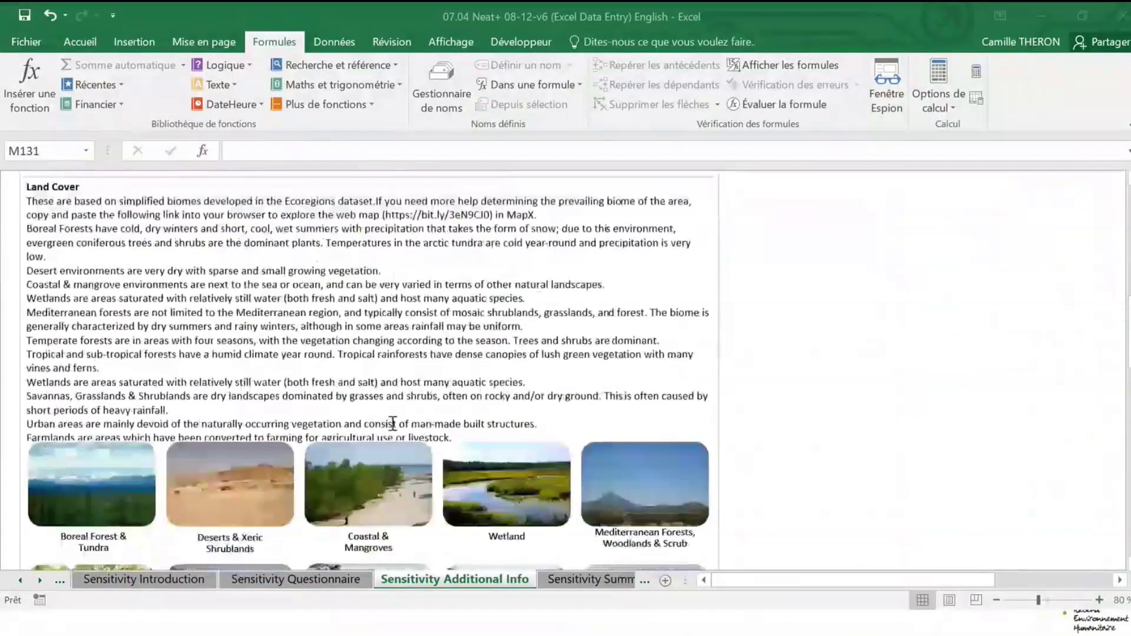
scroll(530, 406, "down", 3)
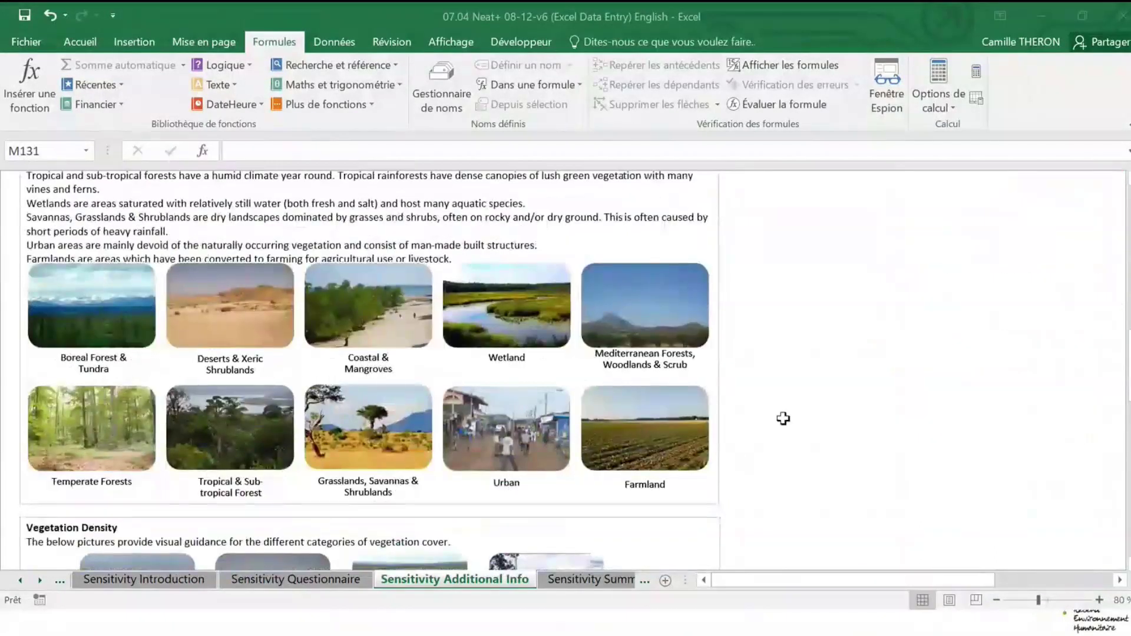
scroll(561, 494, "down", 3)
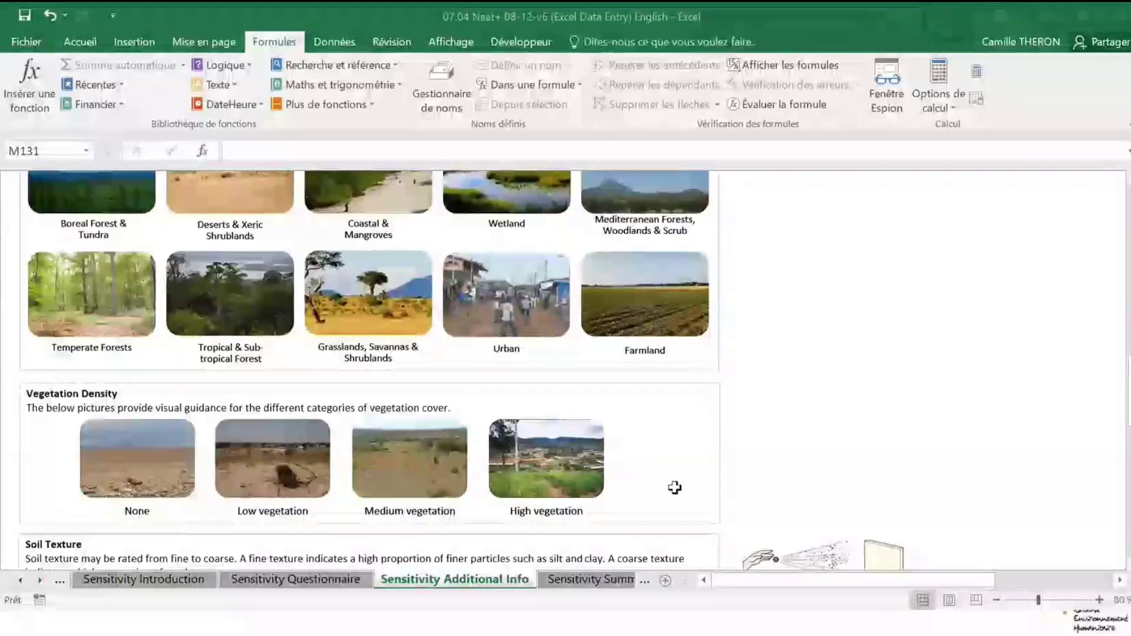
scroll(661, 507, "down", 7)
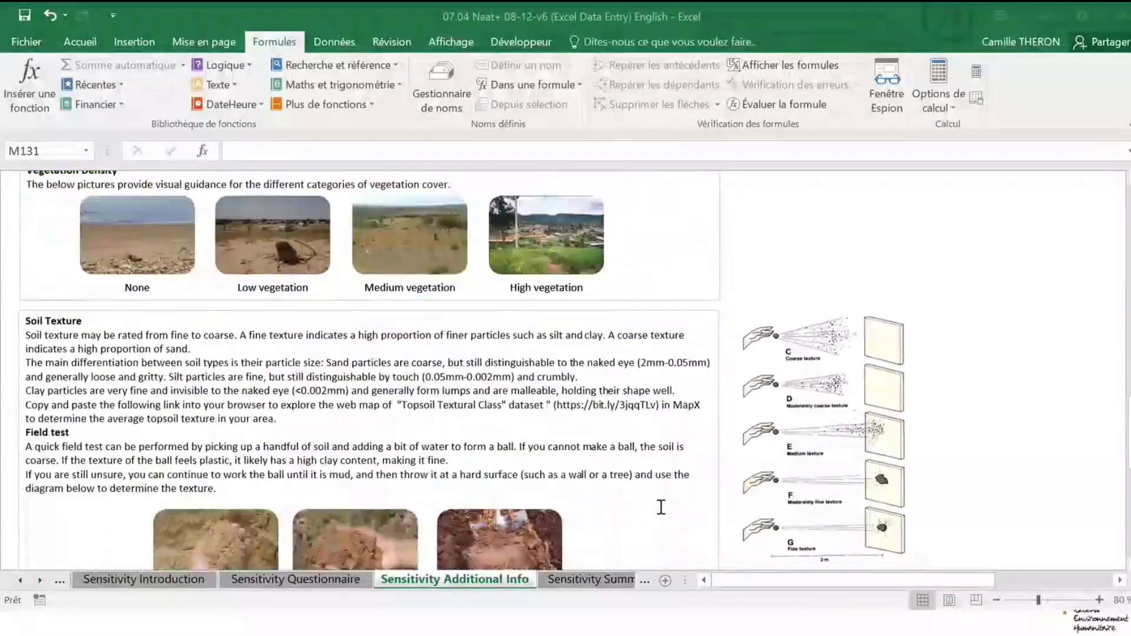
Return to the Sensitivity Questionnaire and review the nearby areas of significance and basic services sections.
left_click(300, 584)
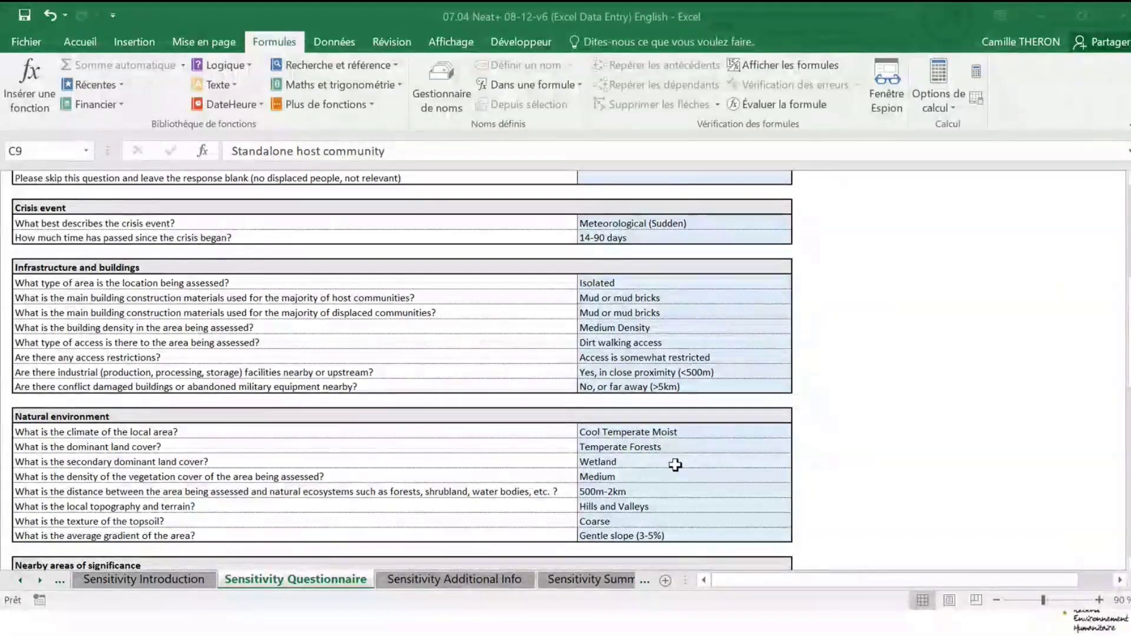
scroll(676, 465, "down", 3)
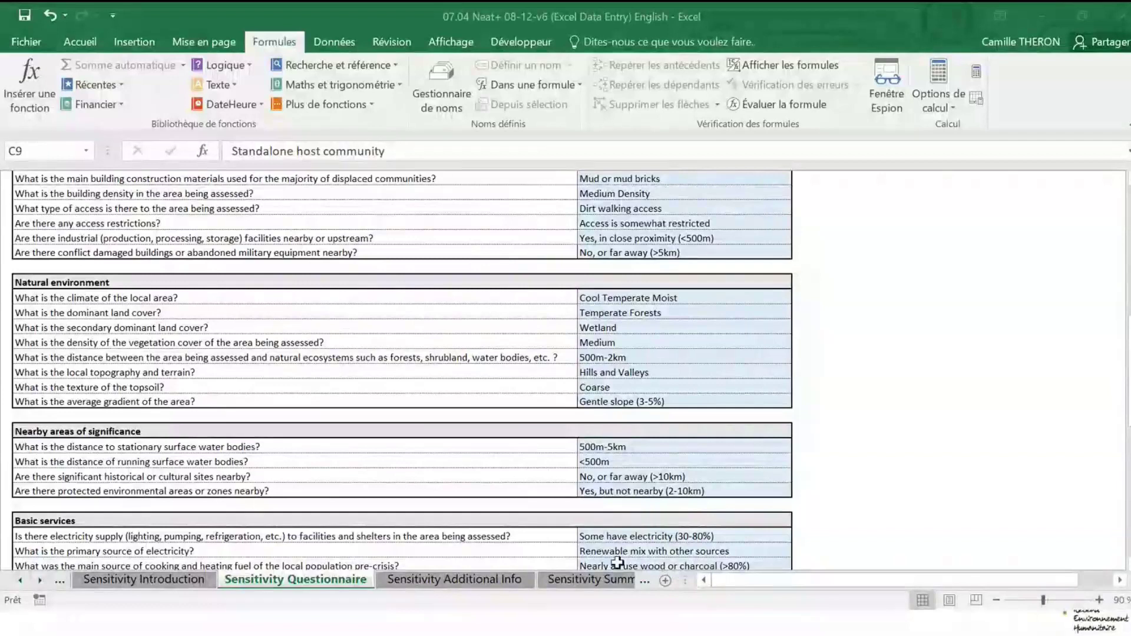
Examine the Sensitivity Summary's issues of high, medium and lower concern and the Affected Community mitigation tips.
left_click(610, 582)
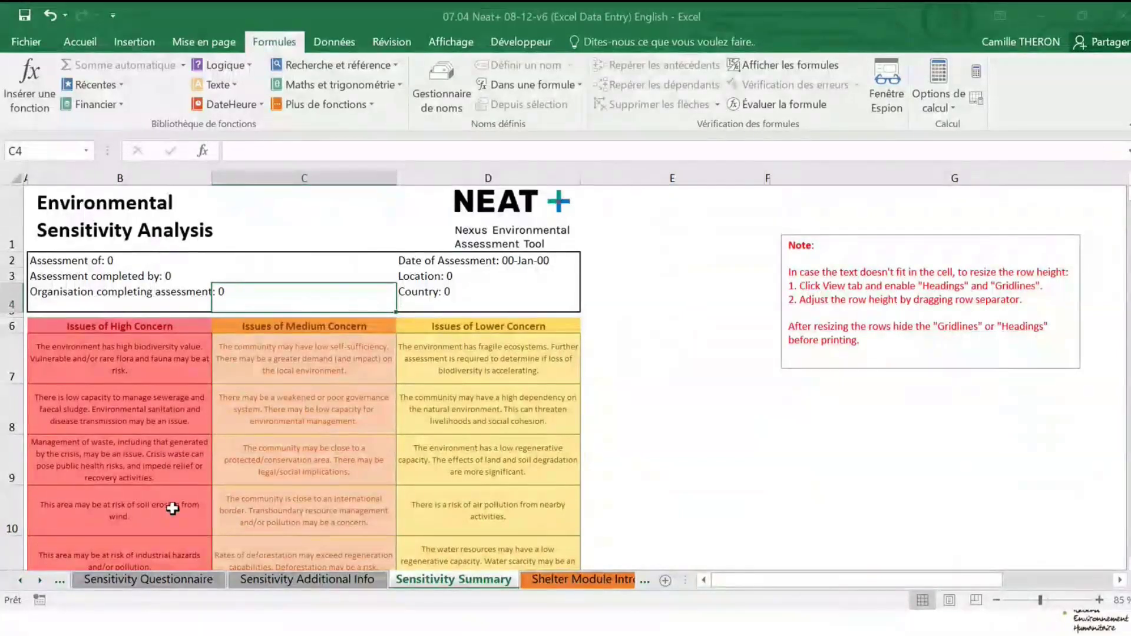
scroll(172, 508, "down", 1)
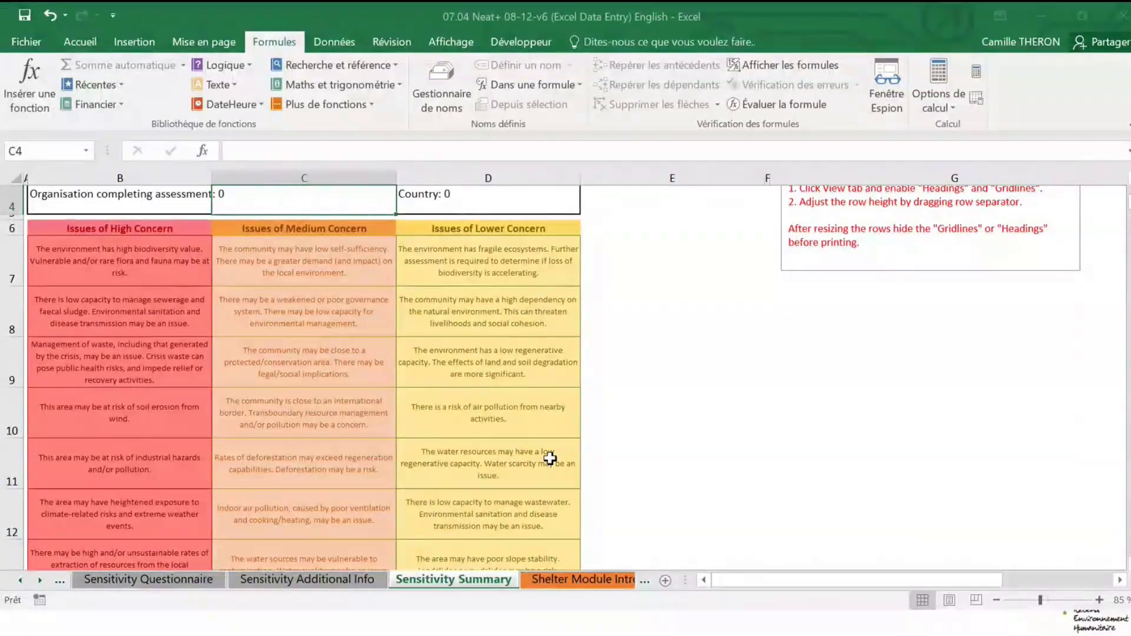
scroll(549, 459, "down", 5)
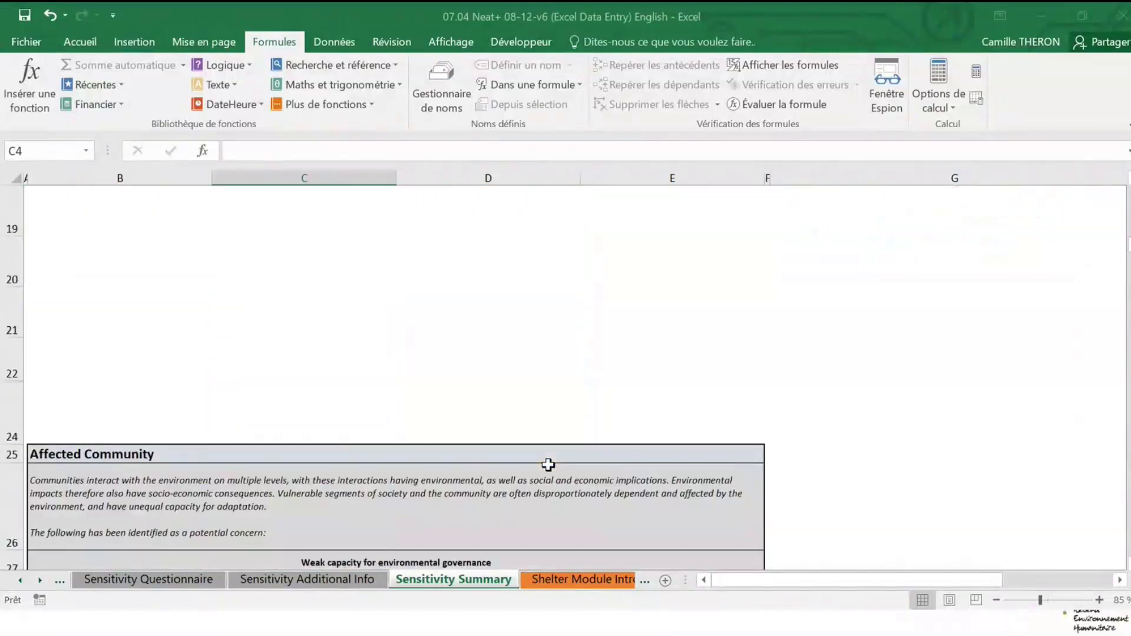
scroll(548, 465, "down", 3)
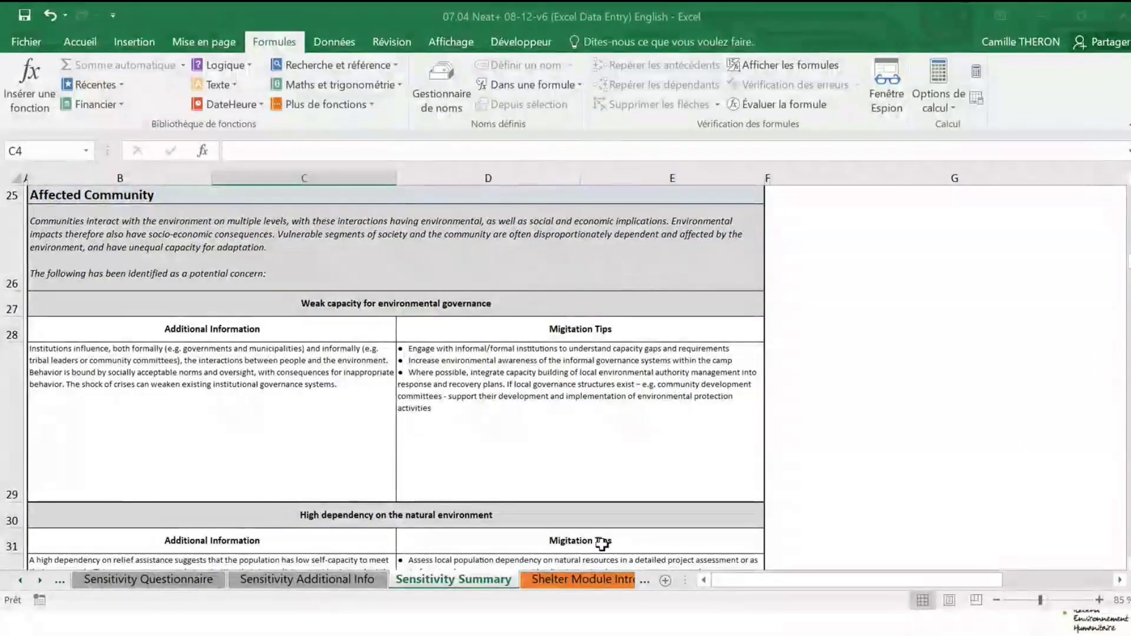
Switch to the slide presentation and advance to the Step 3.b slide on activity modules.
key("alt+Tab")
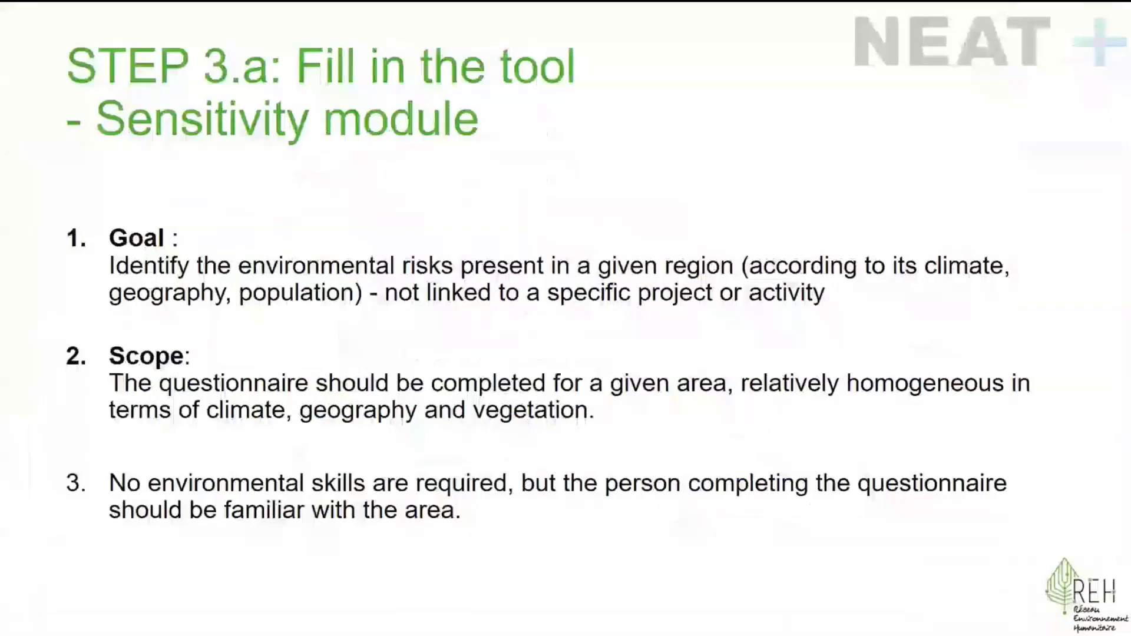
key("Right")
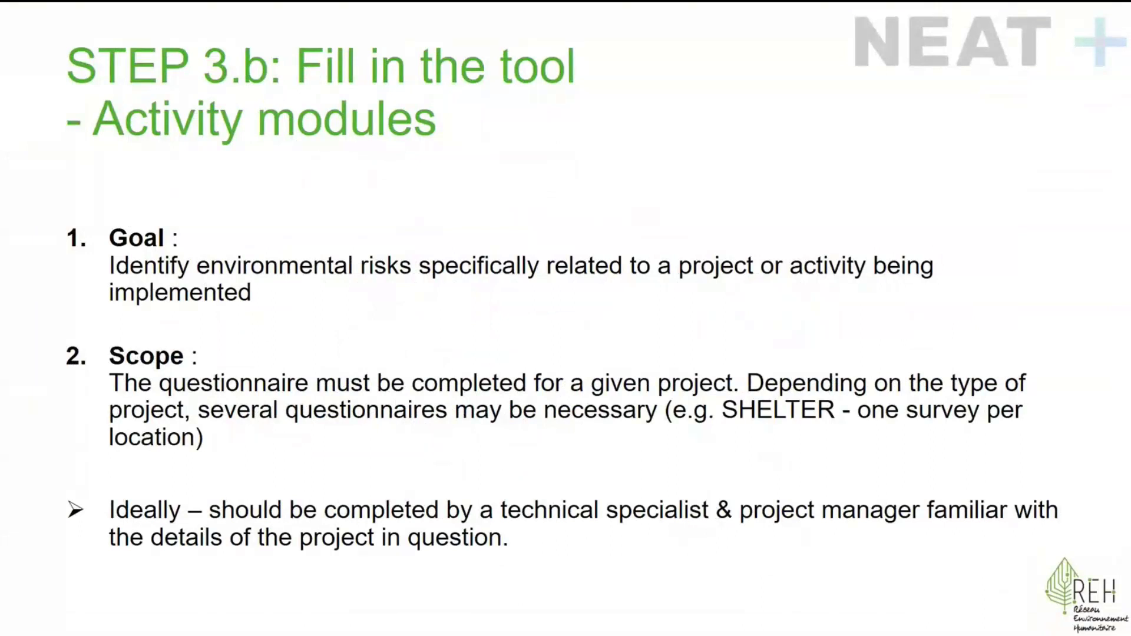
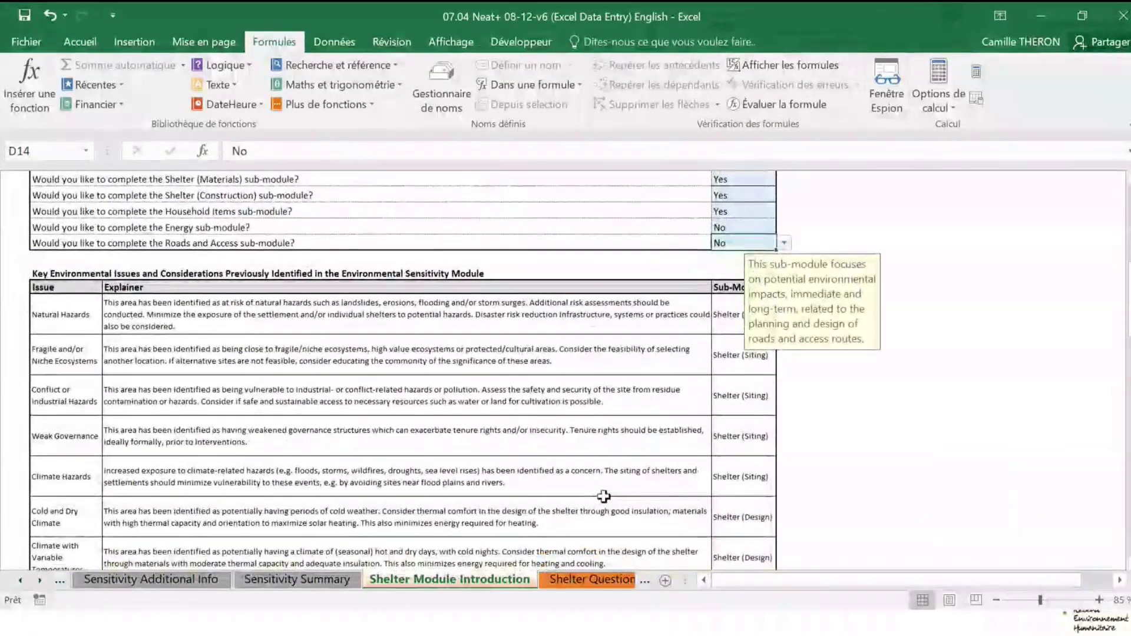
Review the Shelter sub-module answers and bring up the sub-module questions on the WASH Module Introduction sheet.
scroll(604, 497, "up", 1)
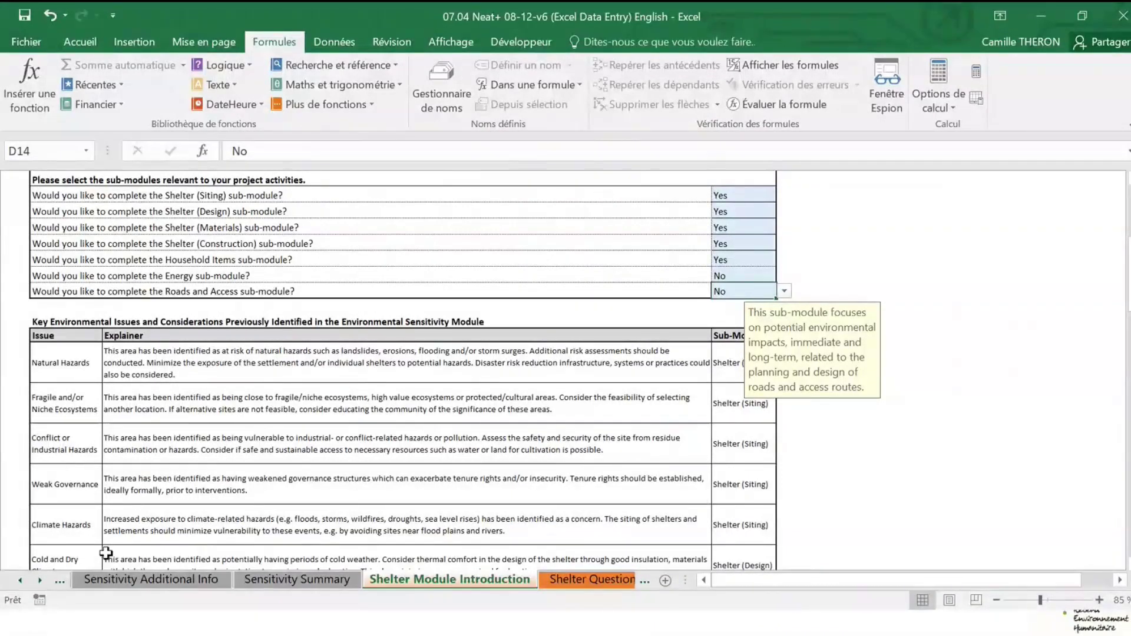
left_click(41, 582)
left_click(41, 582)
left_click(41, 582)
left_click(448, 580)
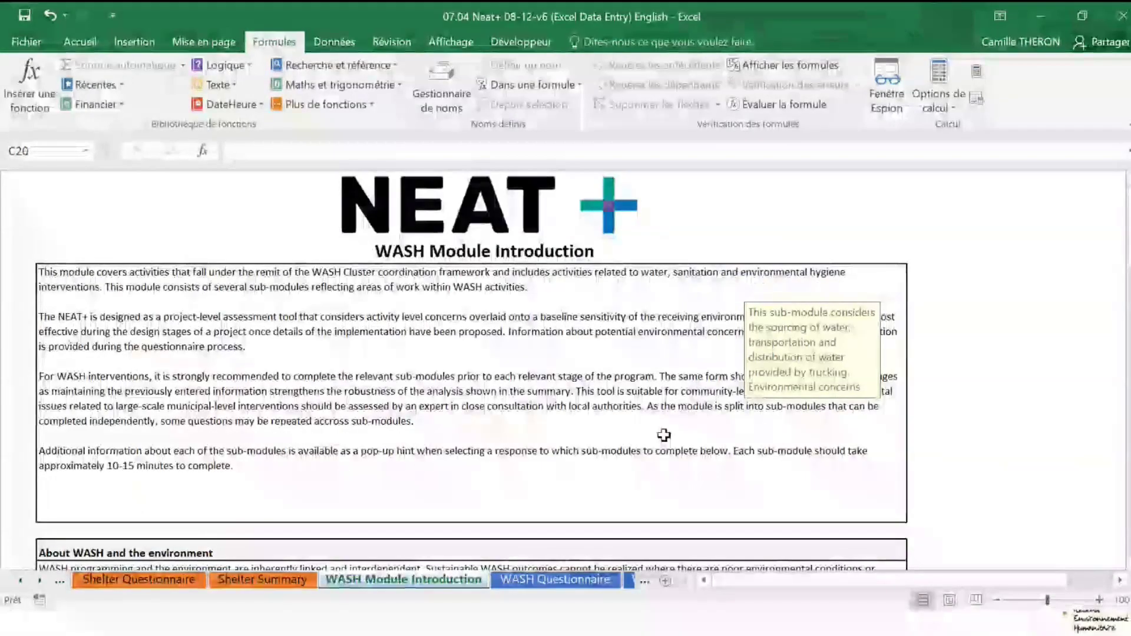
scroll(664, 439, "down", 5)
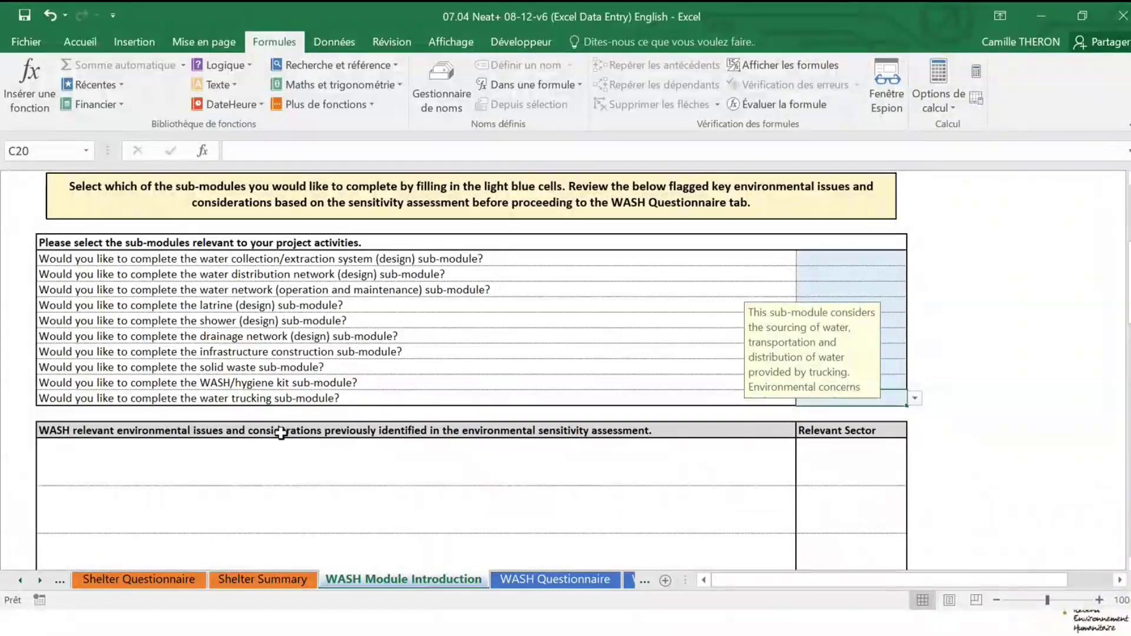
Answer Yes for the water collection/extraction system and water distribution network sub-modules, and save the workbook to refresh the WASH relevant environmental issues.
left_click(843, 259)
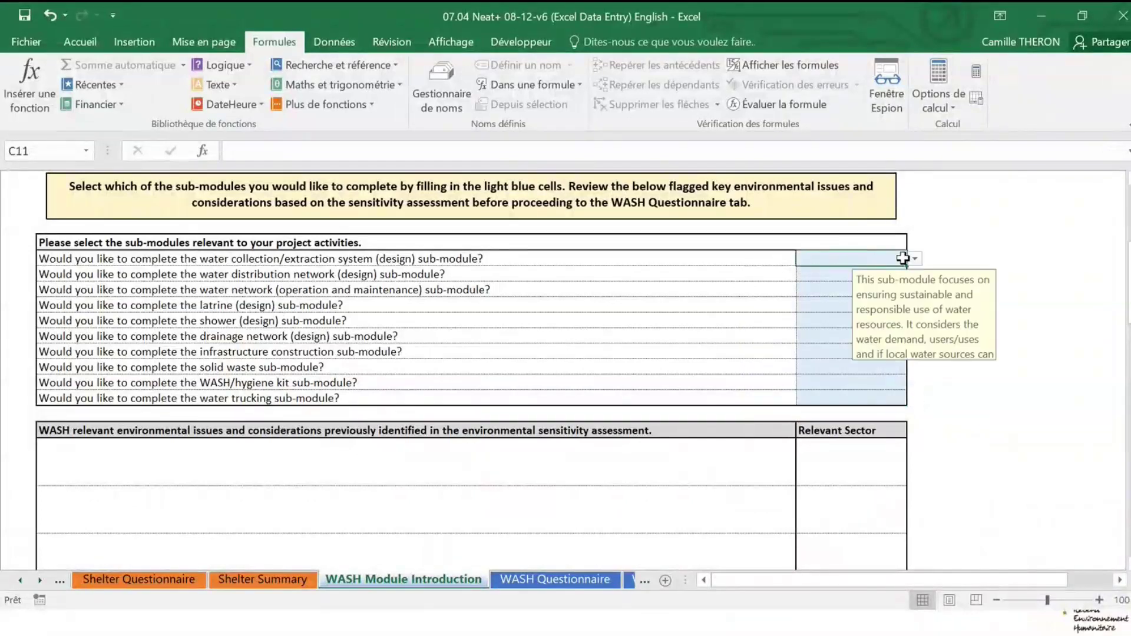
left_click(914, 259)
left_click(848, 274)
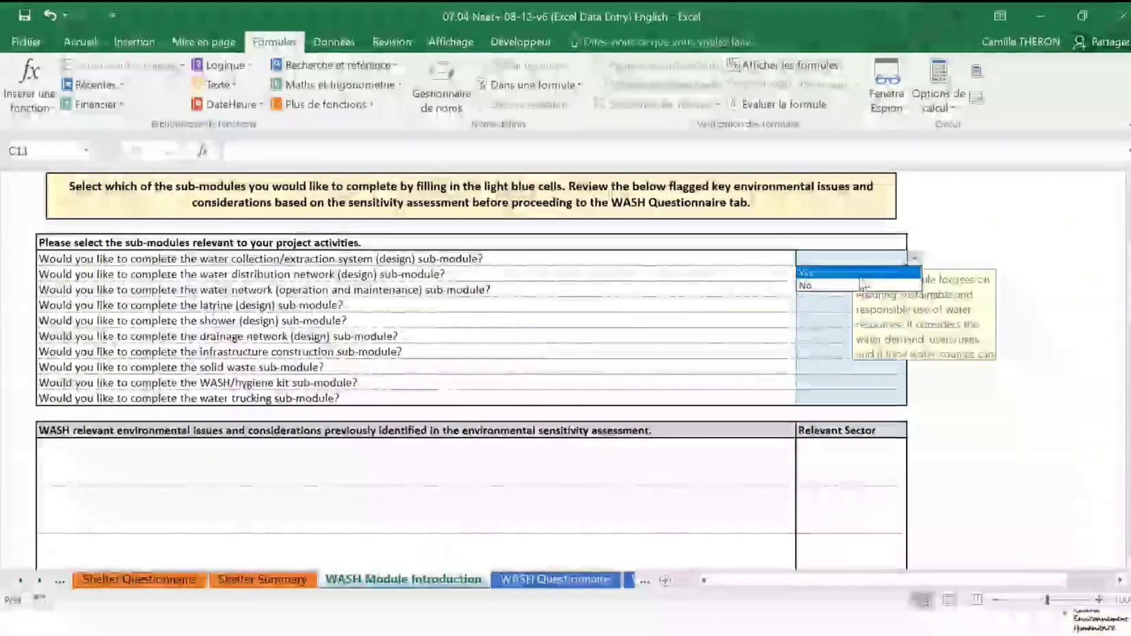
left_click(828, 275)
left_click(914, 274)
left_click(825, 289)
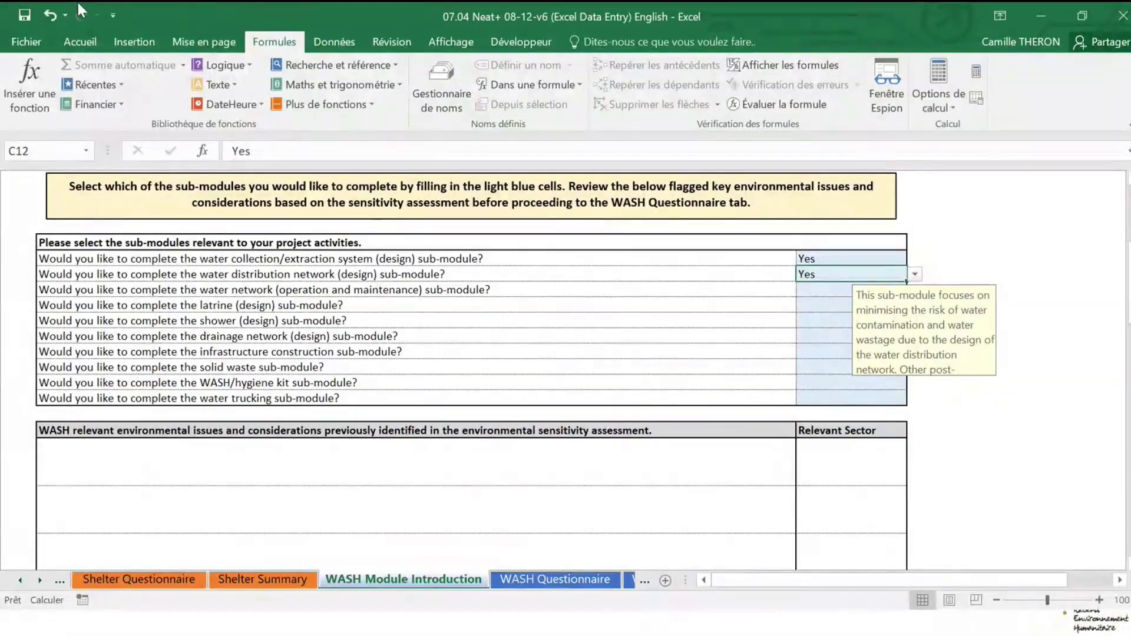
left_click(24, 18)
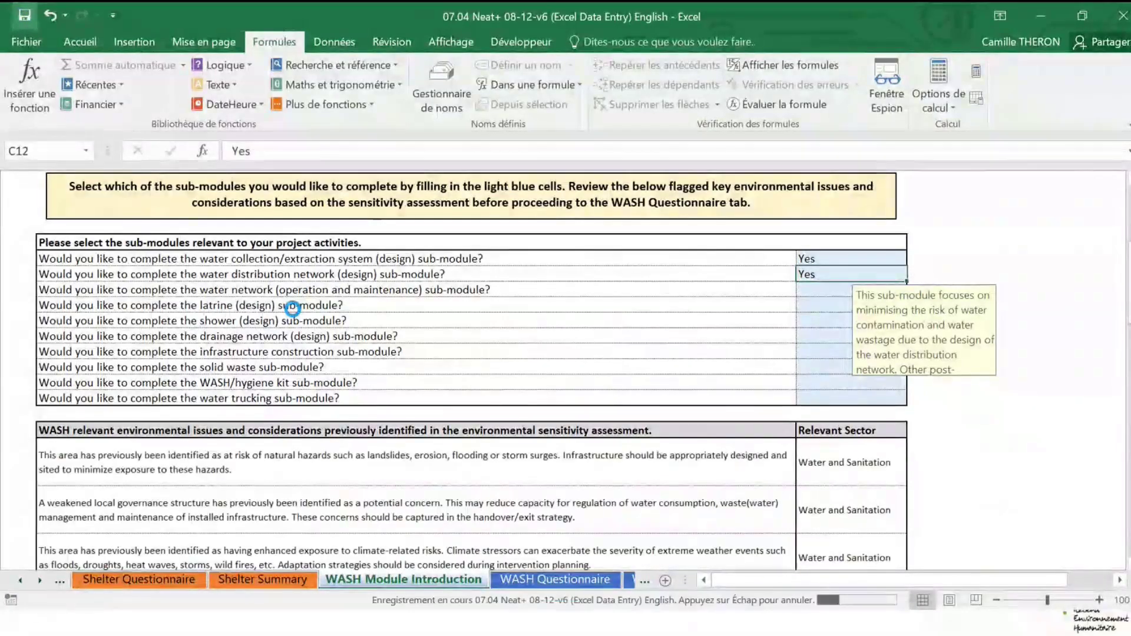
scroll(358, 413, "down", 1)
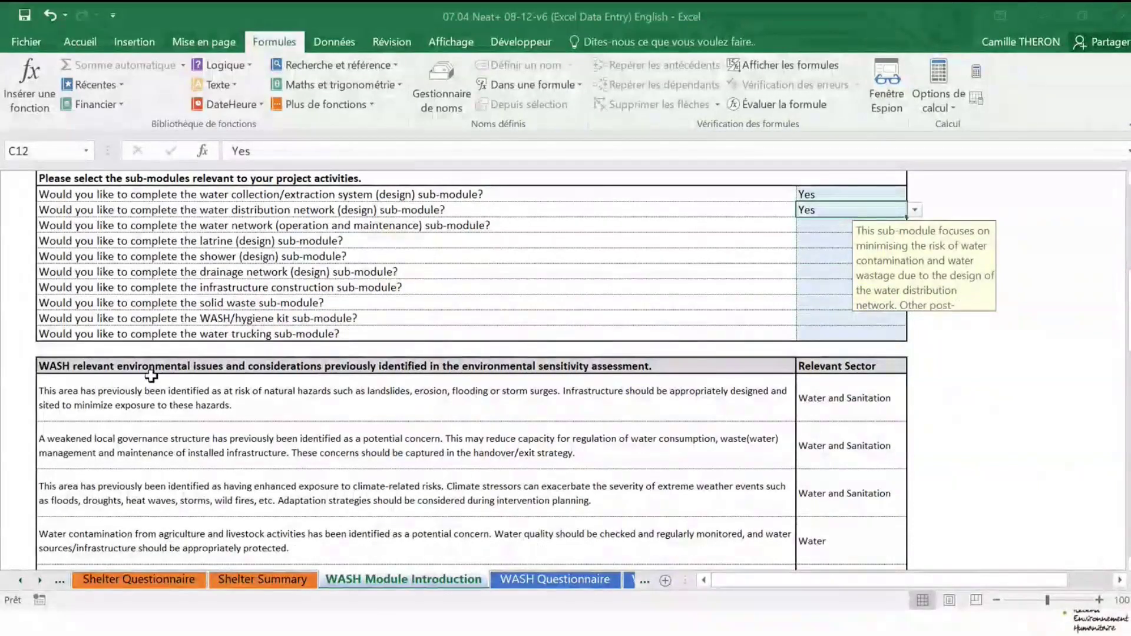
Review the WASH Questionnaire's water abstraction and distribution questions down to the questions of the sub-modules that were not selected.
scroll(363, 406, "down", 1)
scroll(781, 454, "up", 1)
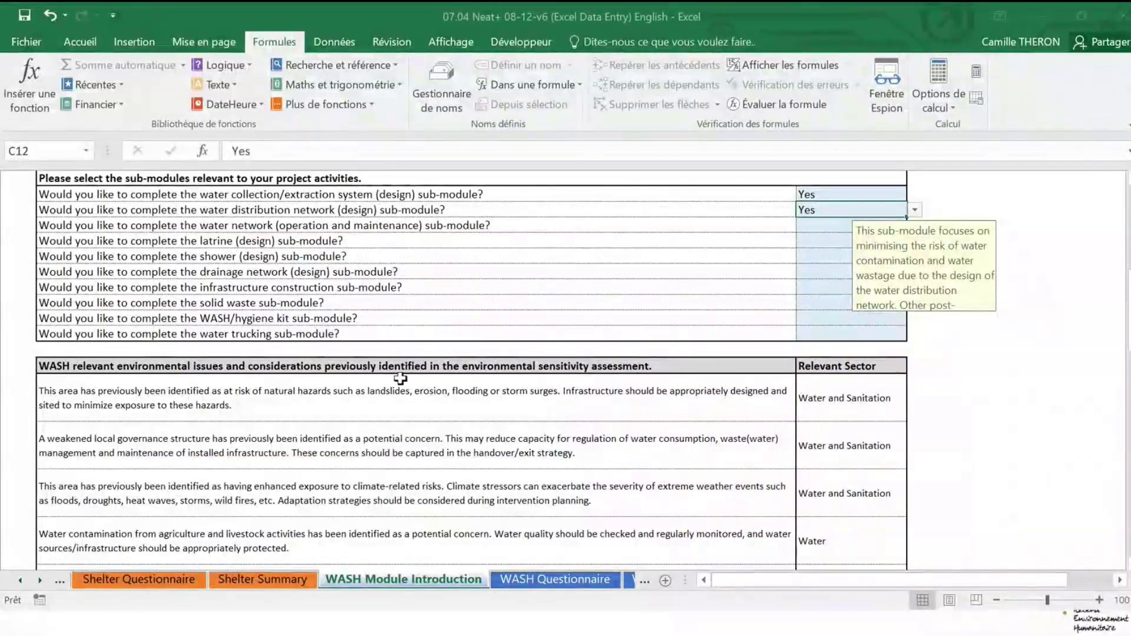
left_click(556, 580)
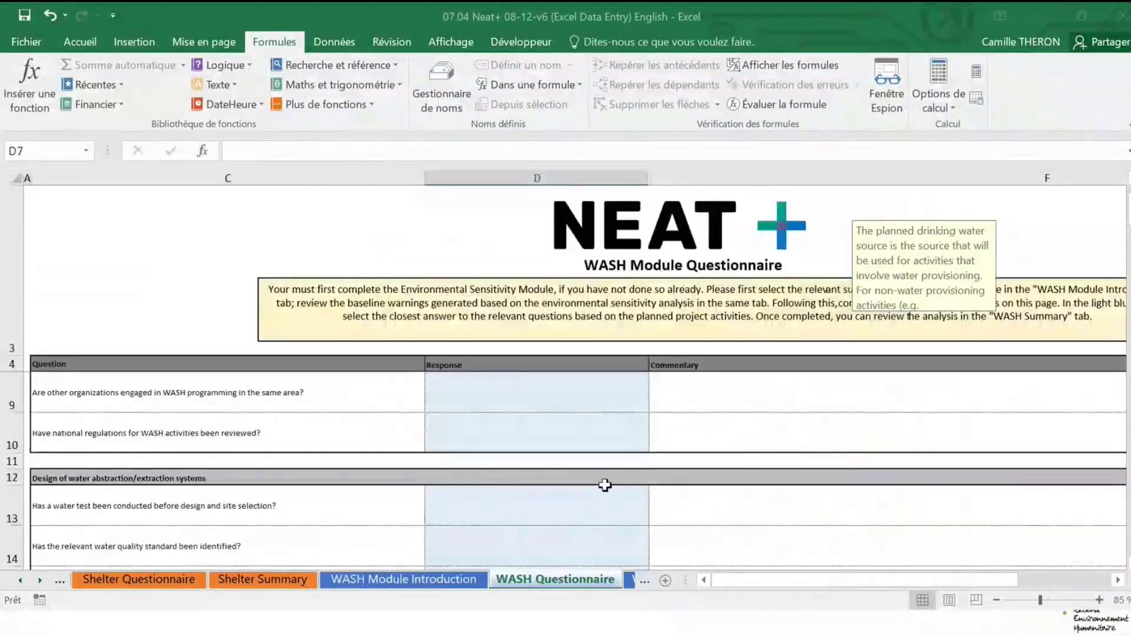
scroll(605, 483, "down", 1)
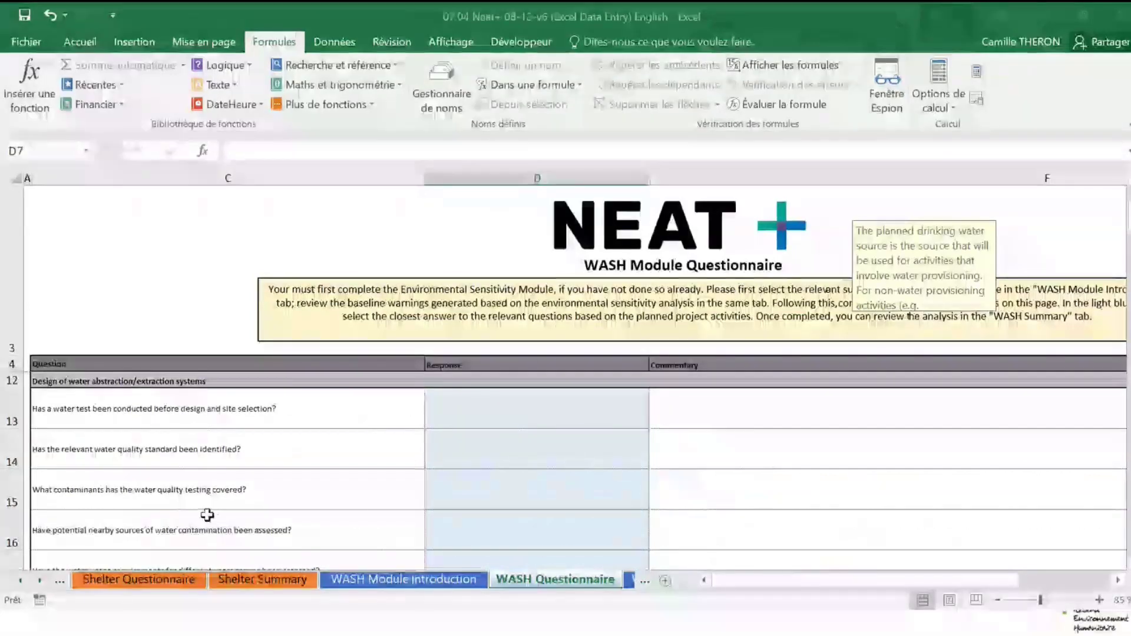
scroll(204, 471, "down", 2)
scroll(203, 433, "down", 7)
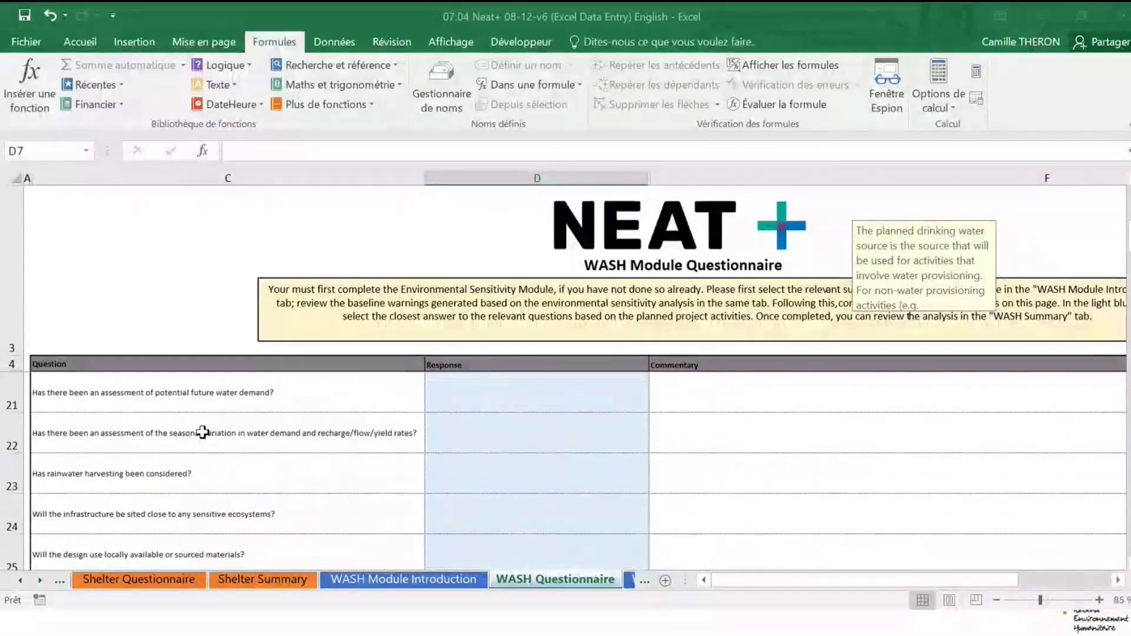
scroll(203, 434, "down", 6)
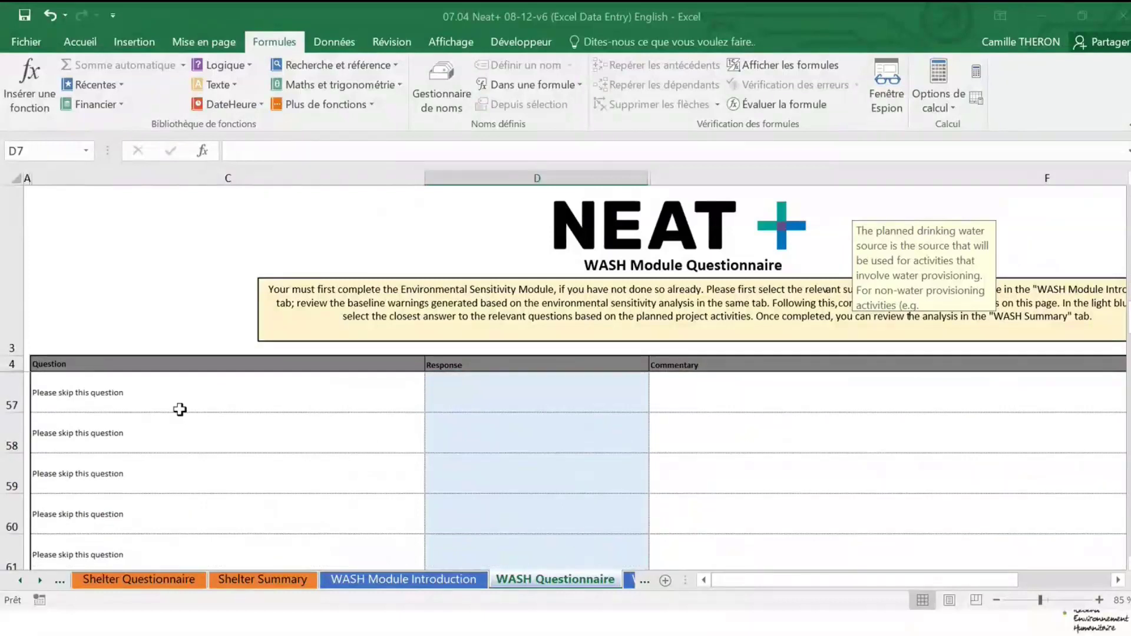
scroll(187, 470, "up", 2)
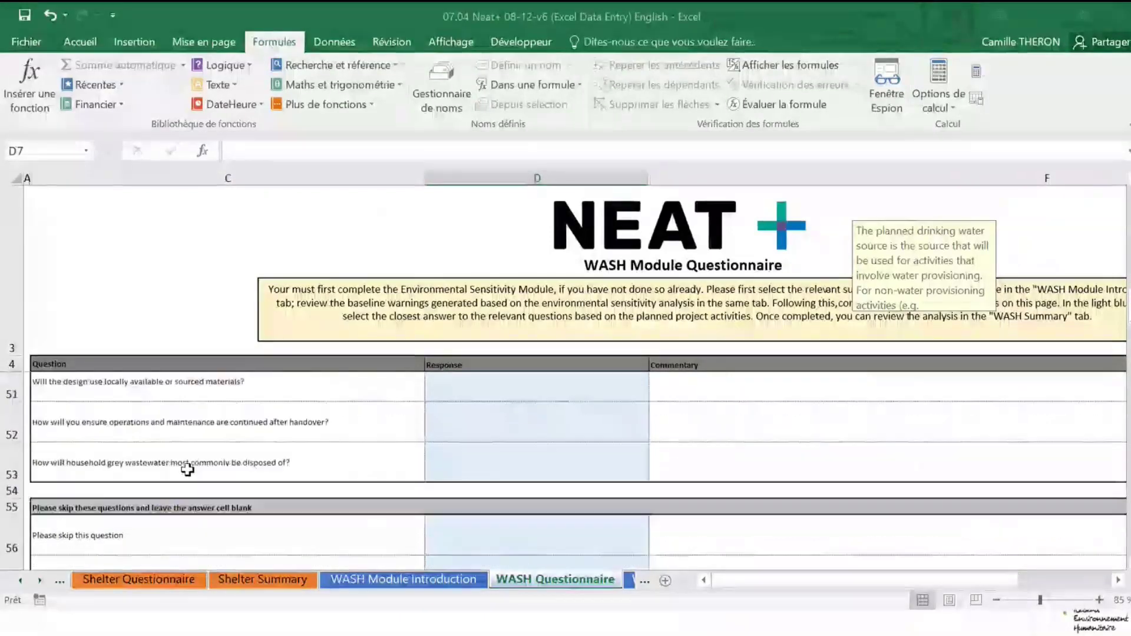
Return to the Shelter Module Introduction to review its sub-module answers and key environmental issues, and look through the Shelter Questionnaire responses.
left_click(20, 580)
left_click(20, 581)
left_click(303, 581)
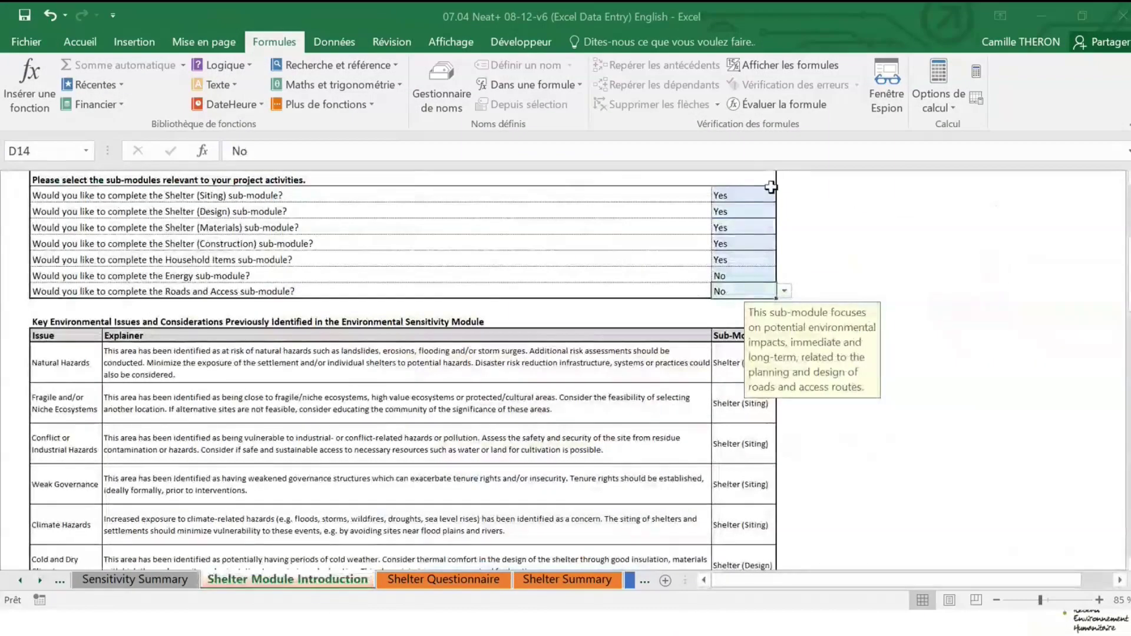
left_click(463, 575)
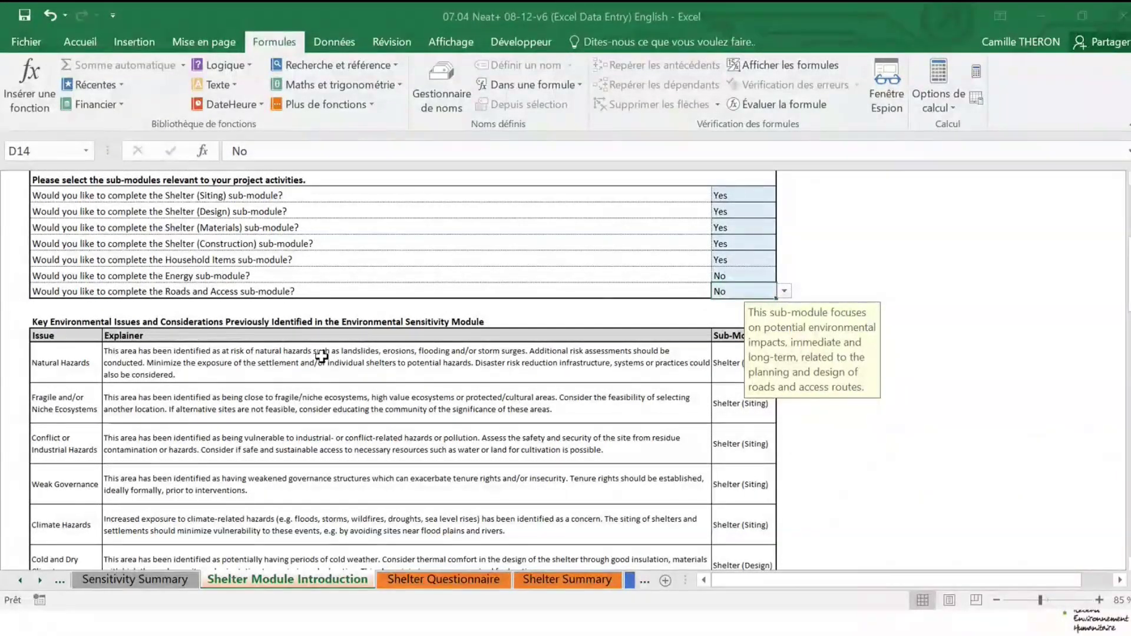
scroll(406, 429, "down", 1)
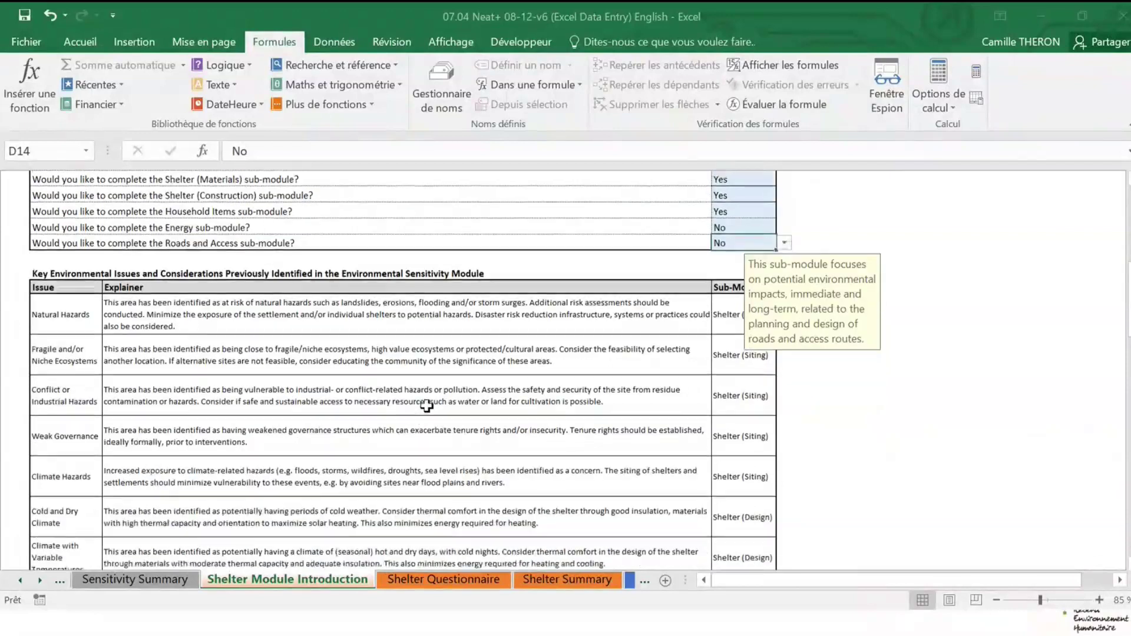
scroll(409, 453, "down", 2)
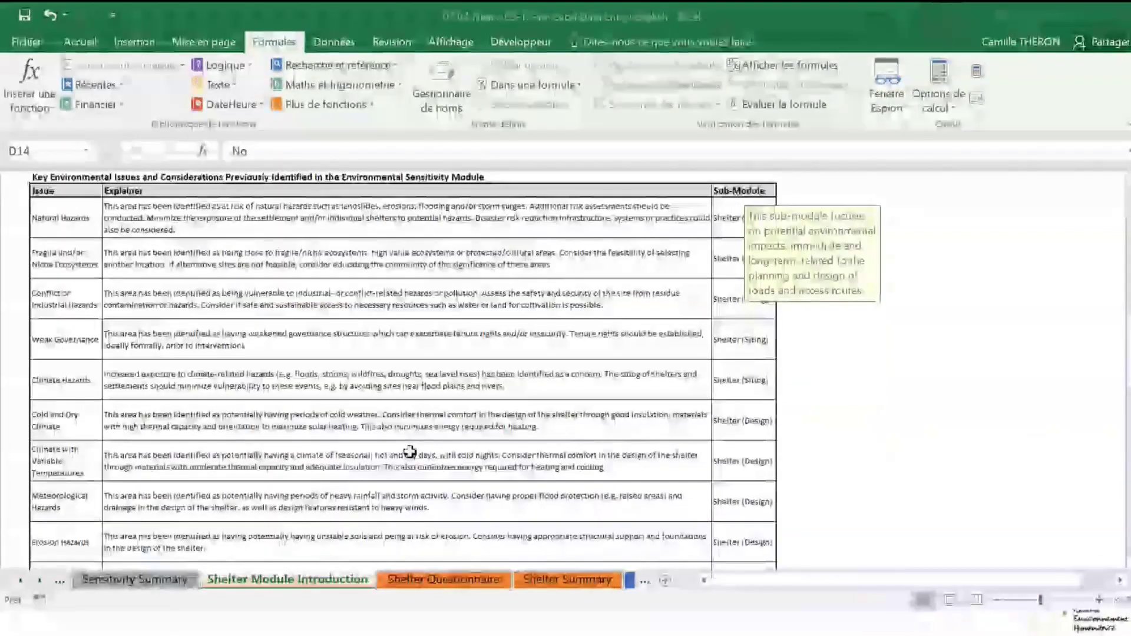
scroll(410, 452, "up", 2)
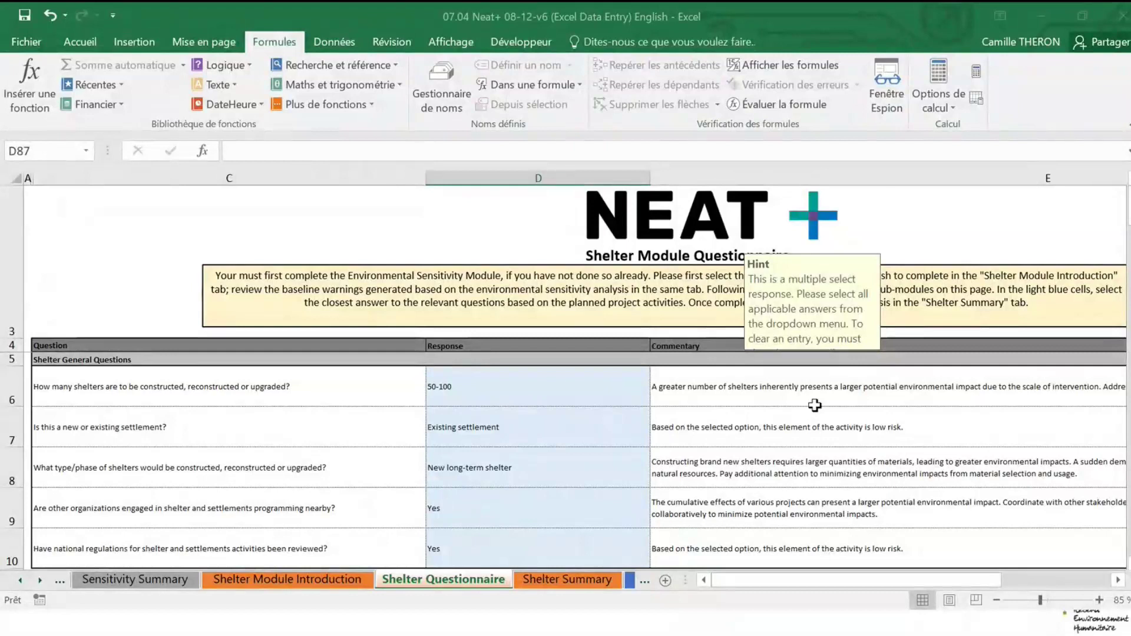
scroll(827, 416, "down", 8)
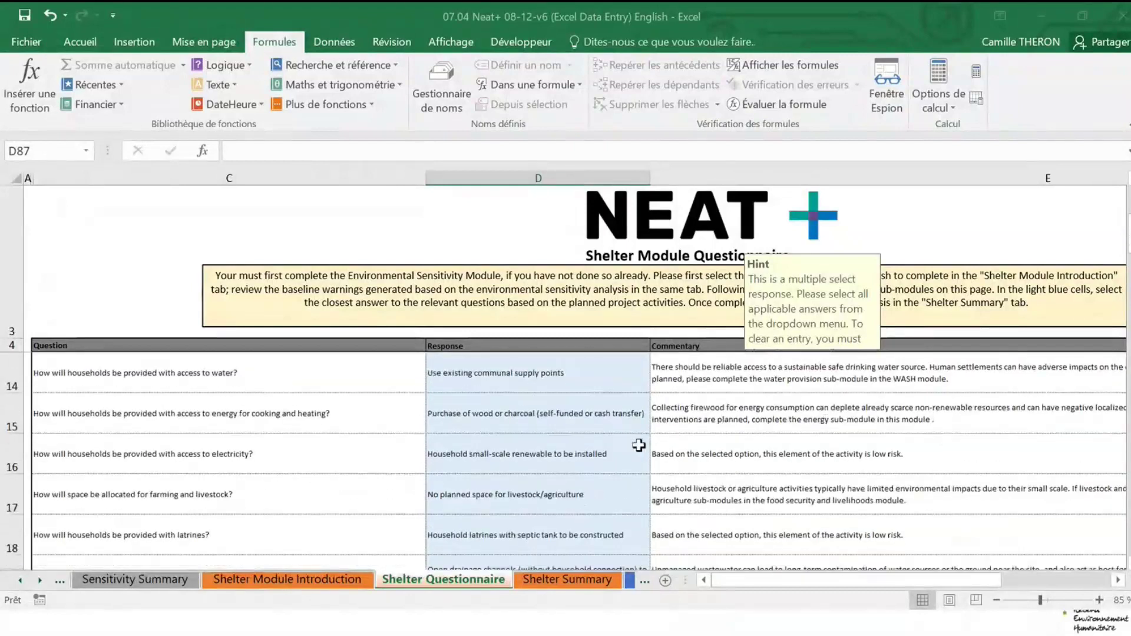
scroll(504, 442, "down", 4)
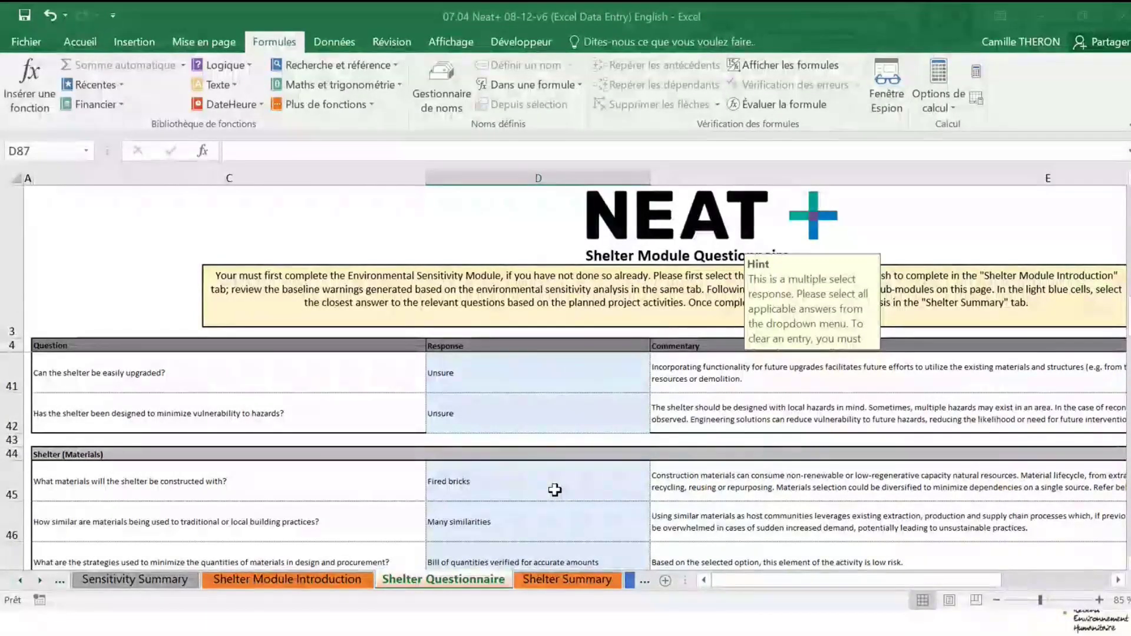
Open the Shelter Summary sheet and go through the previously identified issues to the Shelter (Siting) table.
left_click(553, 581)
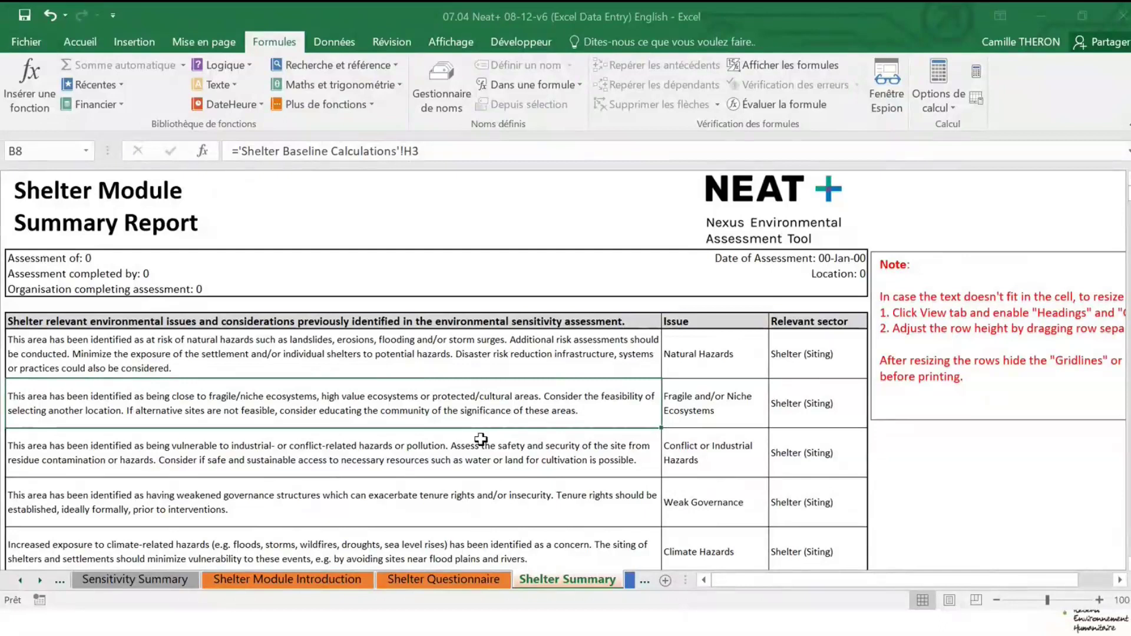
scroll(245, 336, "down", 6)
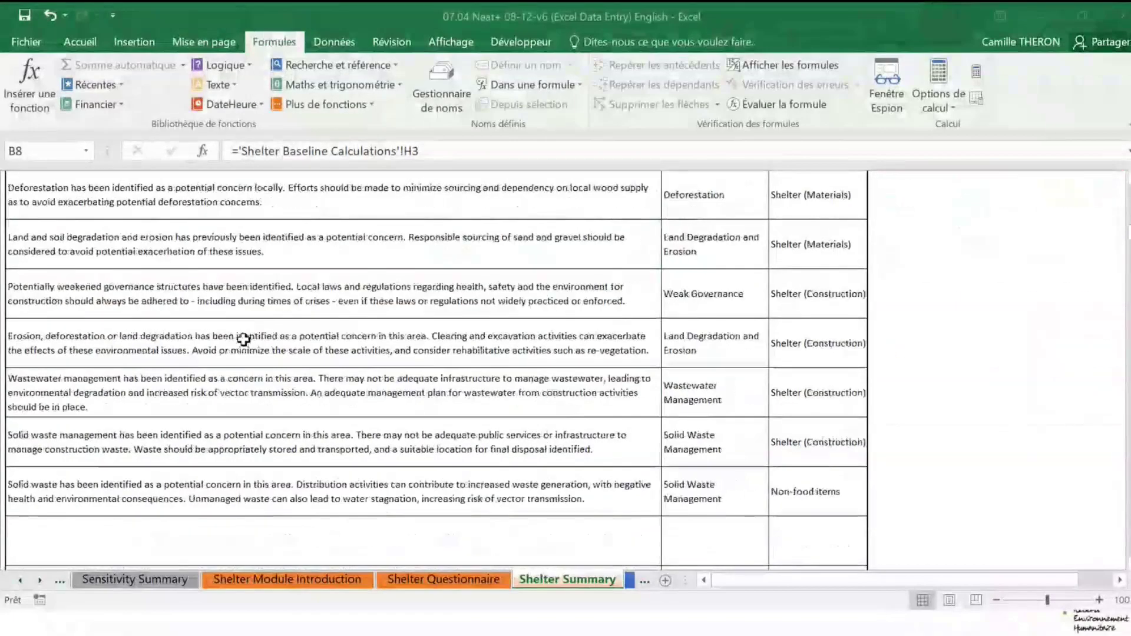
scroll(243, 340, "down", 6)
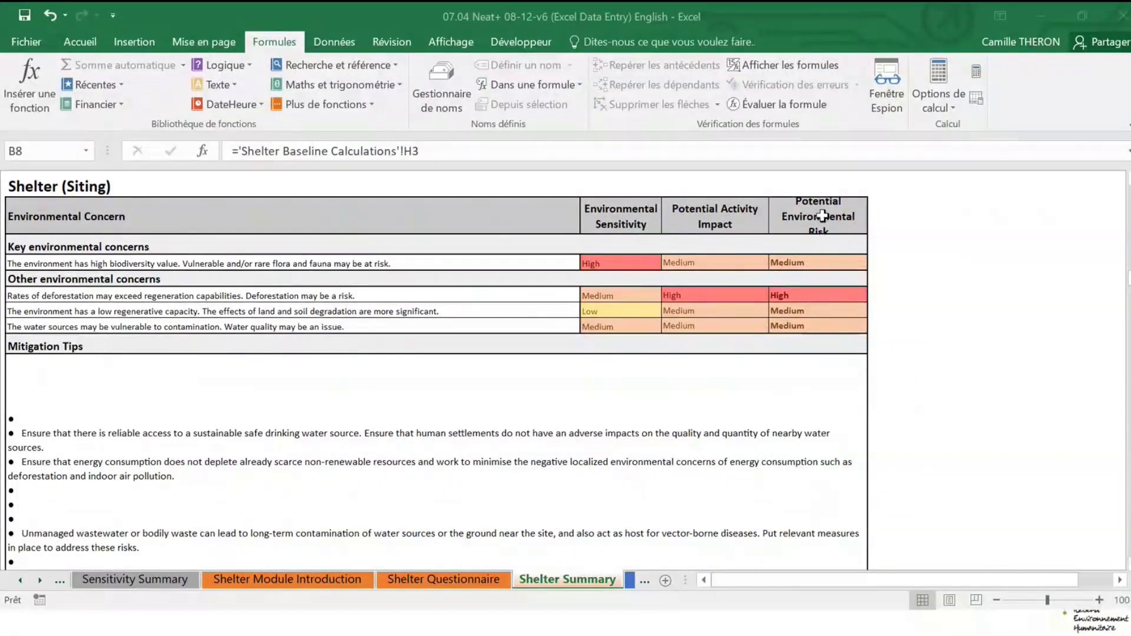
Highlight the Potential Environmental Risk ratings in the Shelter (Siting) table, and select the rating for the deforestation concern.
scroll(601, 412, "down", 1)
scroll(601, 412, "up", 1)
left_click(853, 262)
left_click_drag(852, 262, 854, 327)
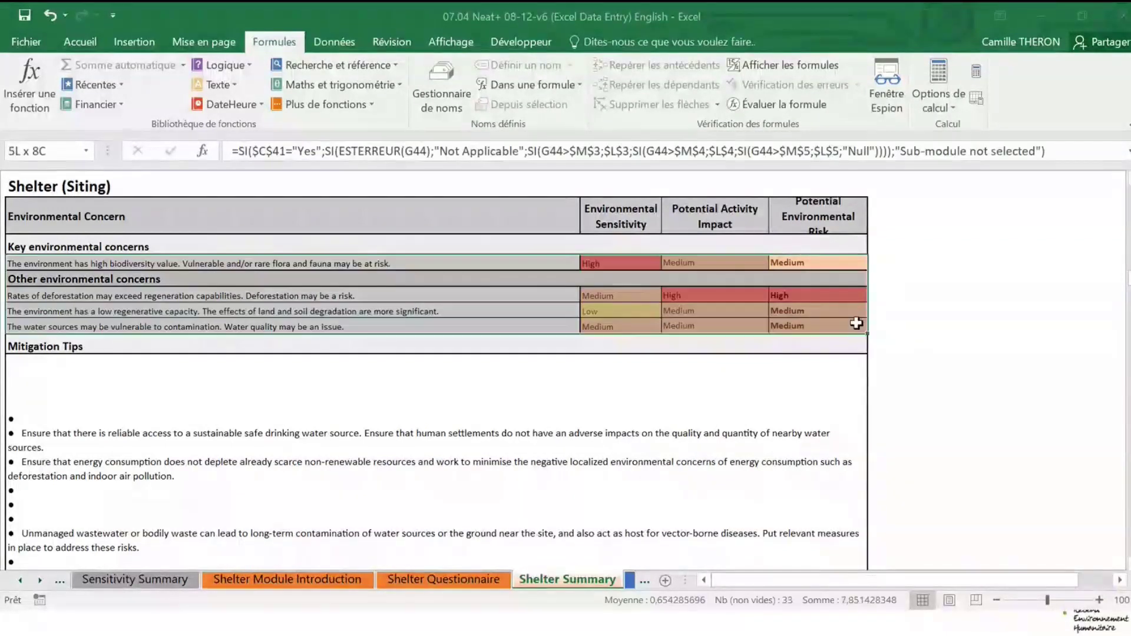
left_click(835, 299)
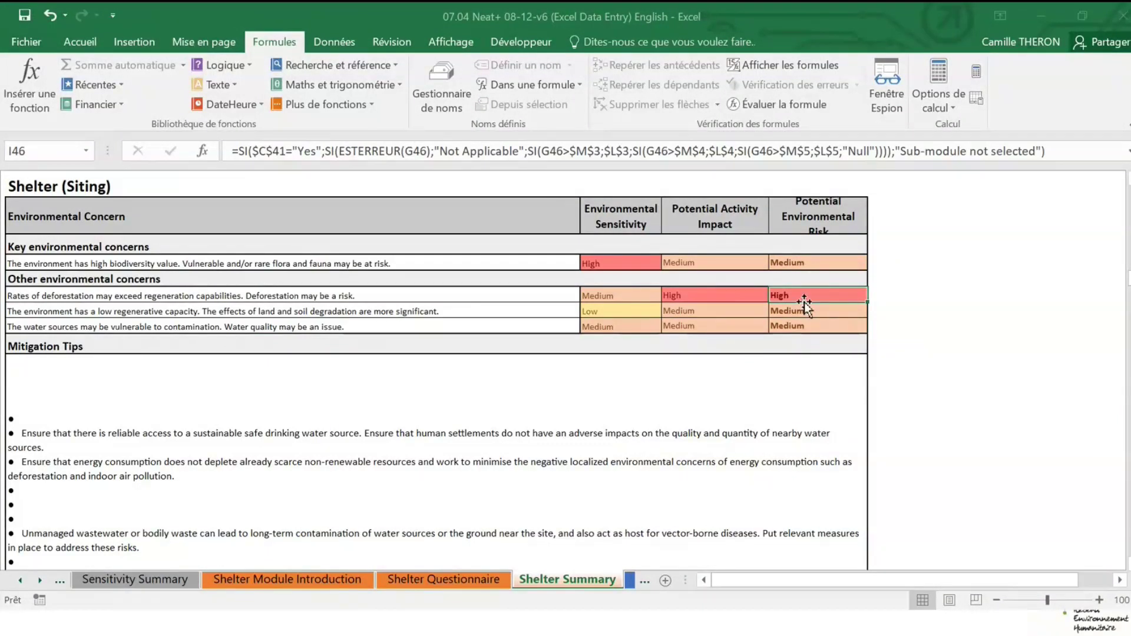
Examine the Shelter (Siting) mitigation tips and additional resources, and continue to the Shelter (Design) concerns and mitigation tips.
scroll(558, 435, "down", 1)
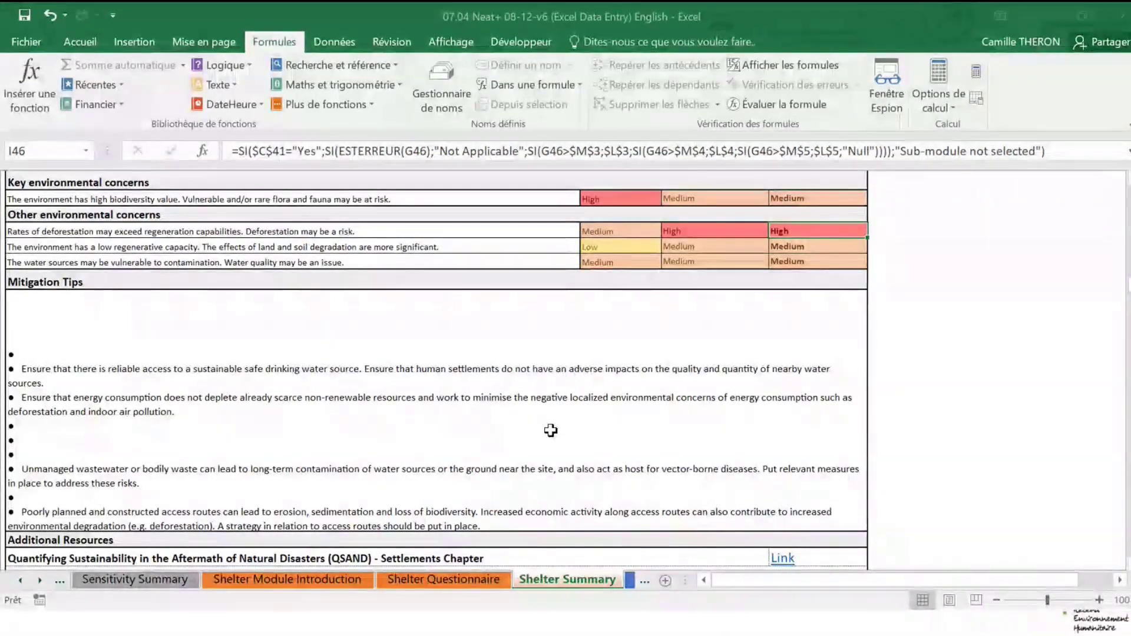
scroll(553, 457, "down", 1)
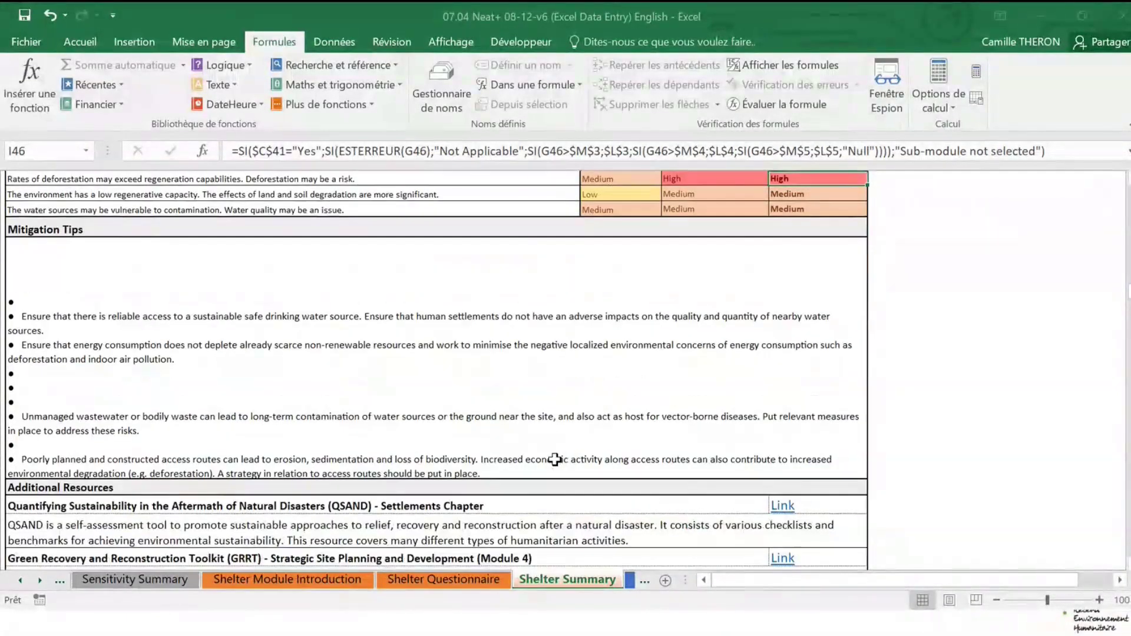
scroll(556, 460, "down", 2)
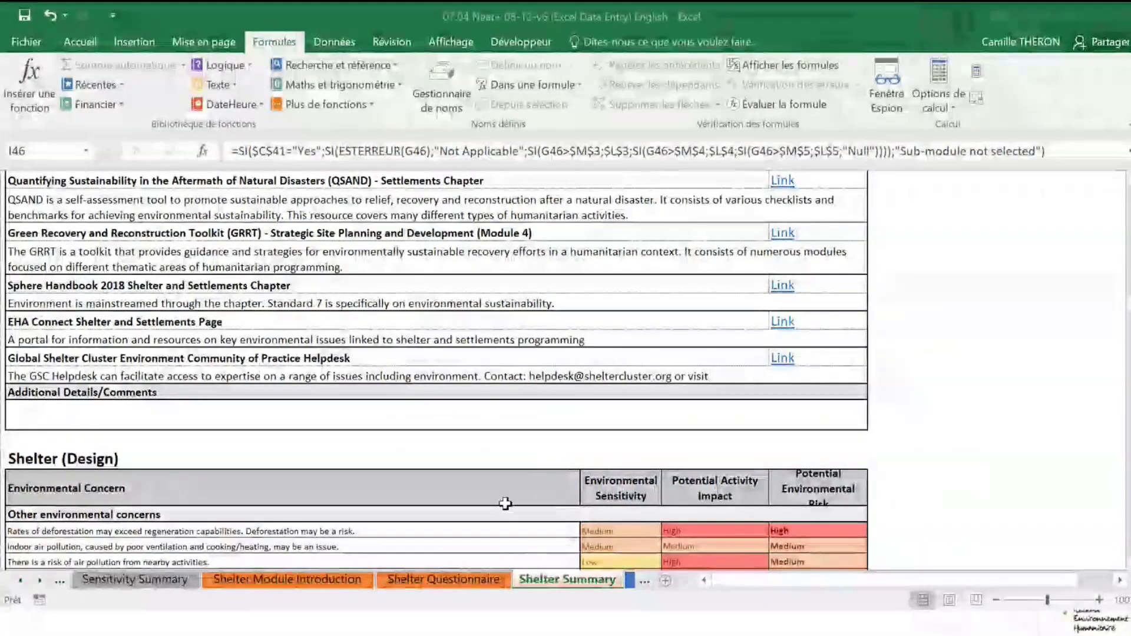
scroll(503, 507, "down", 1)
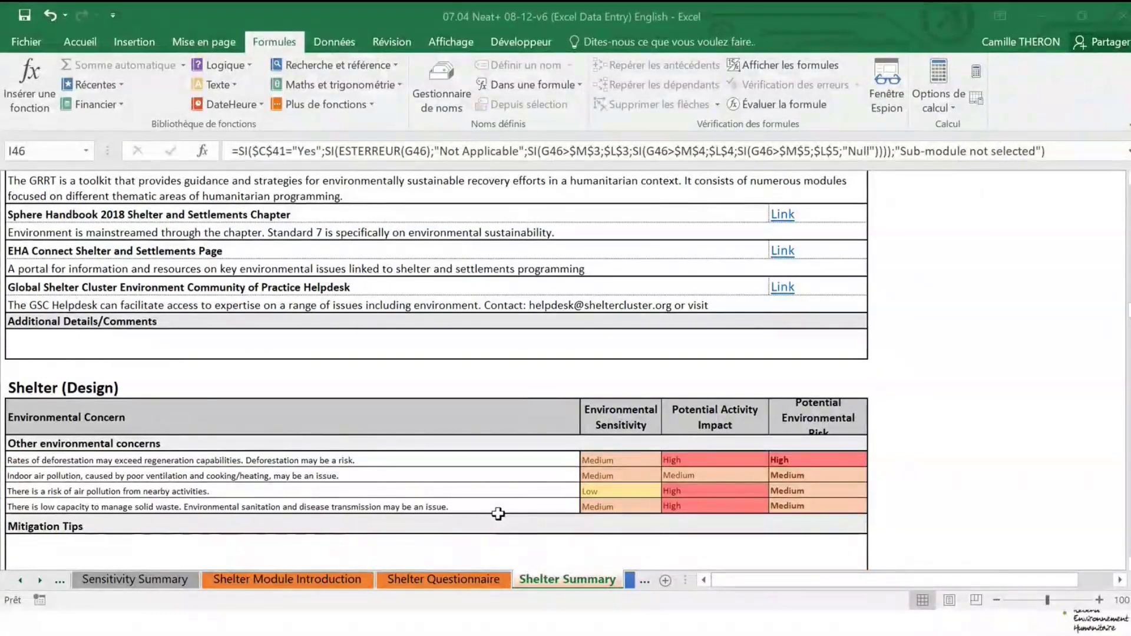
scroll(421, 506, "down", 2)
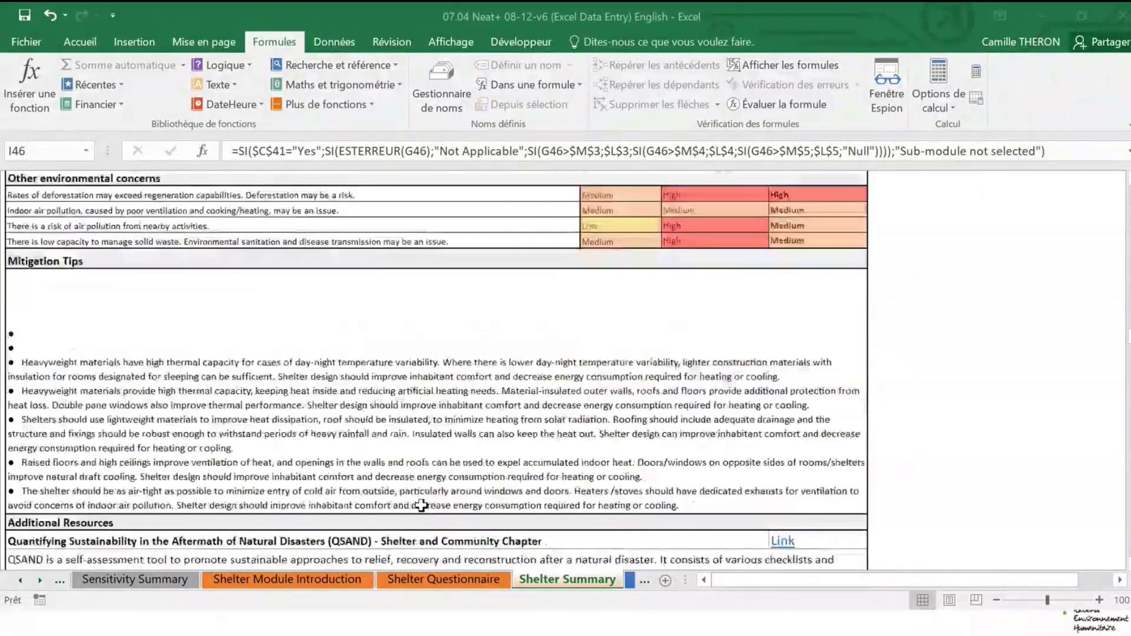